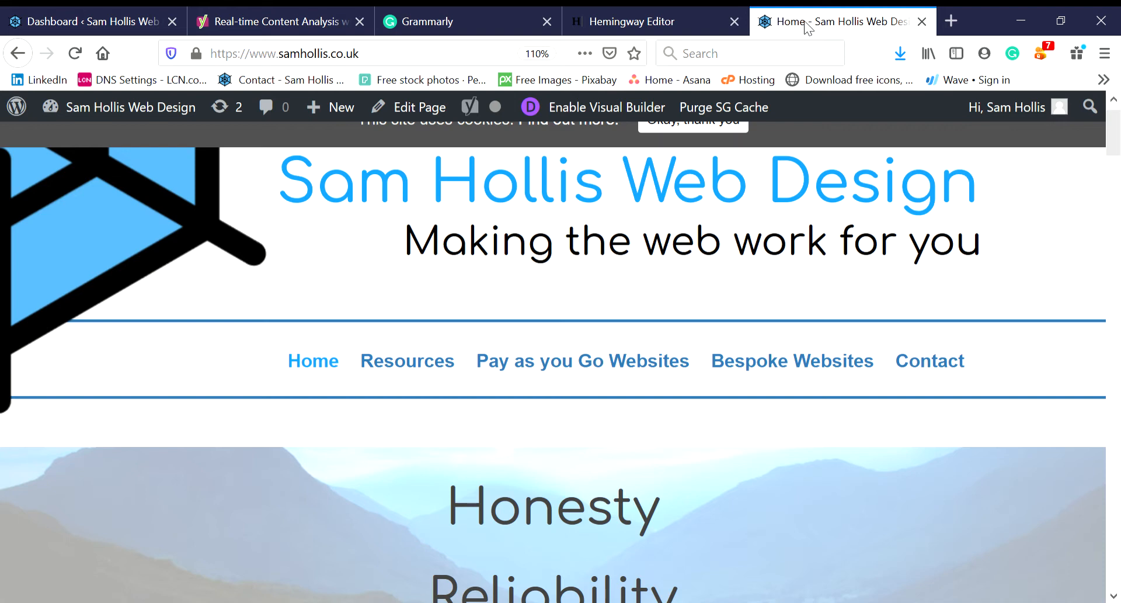
# - Switch from the WordPress home page to the empty Grammarly document tab
pyautogui.click(434, 5)
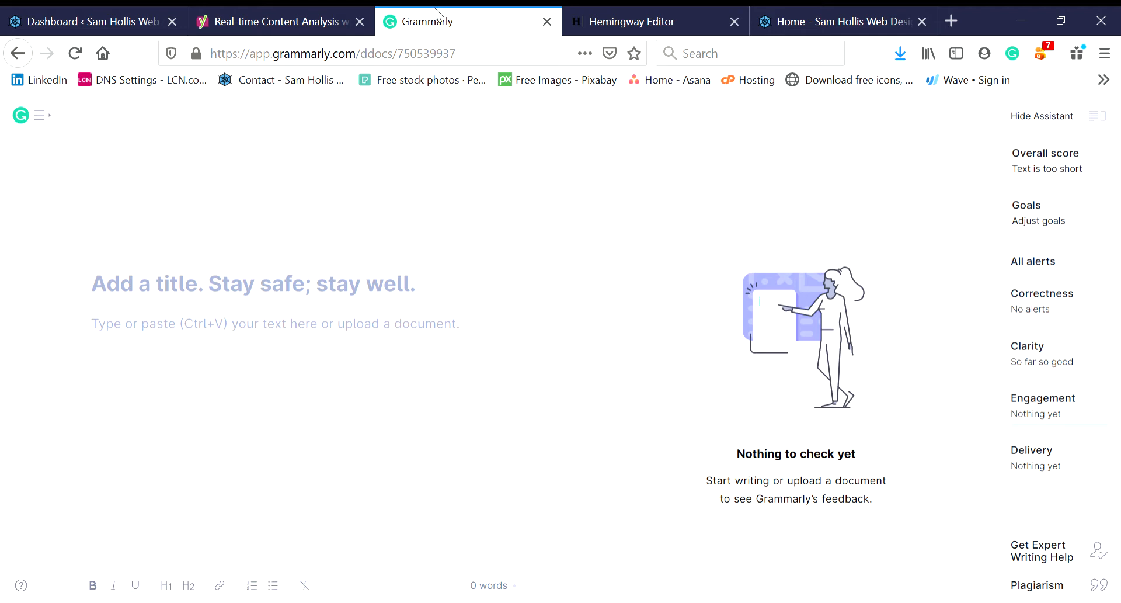
# - Paste the 'Thinking outside your website' article into Grammarly and review its alerts
pyautogui.click(629, 601)
pyautogui.hotkey('ctrl', 'v')
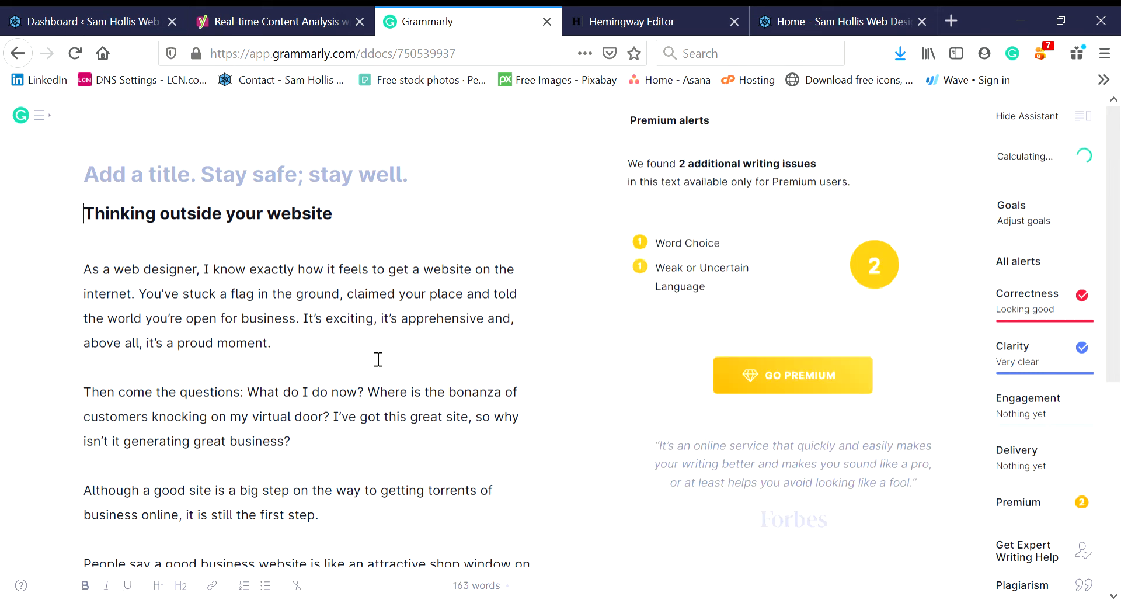
pyautogui.click(611, 7)
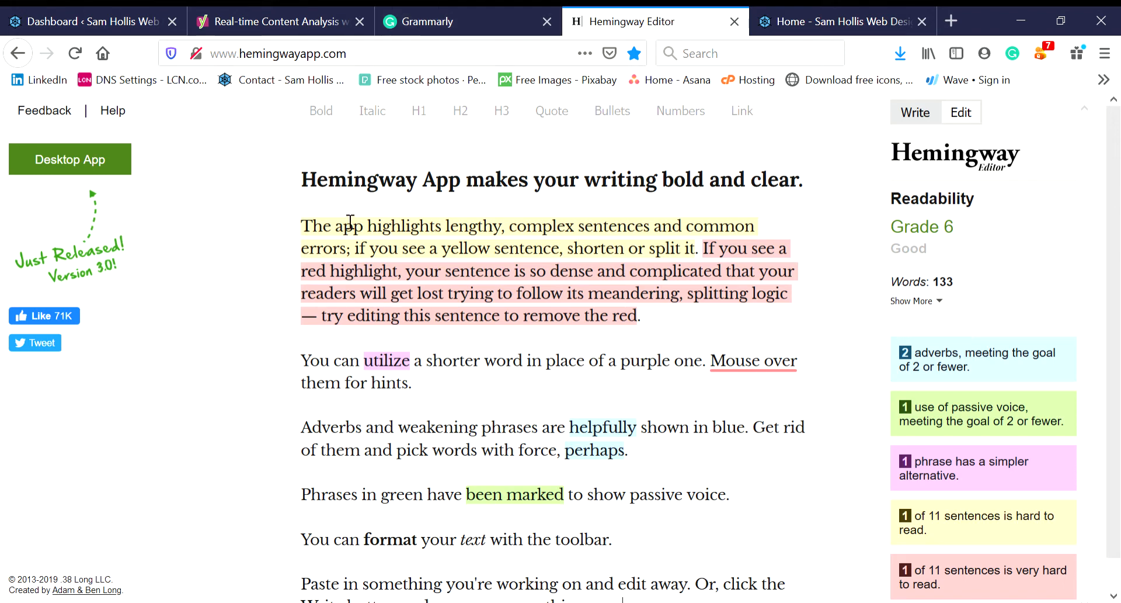
# - Select the opening paragraph of Hemingway's sample text, then go to Yoast's analysis page
pyautogui.moveTo(303, 225); pyautogui.dragTo(271, 213)
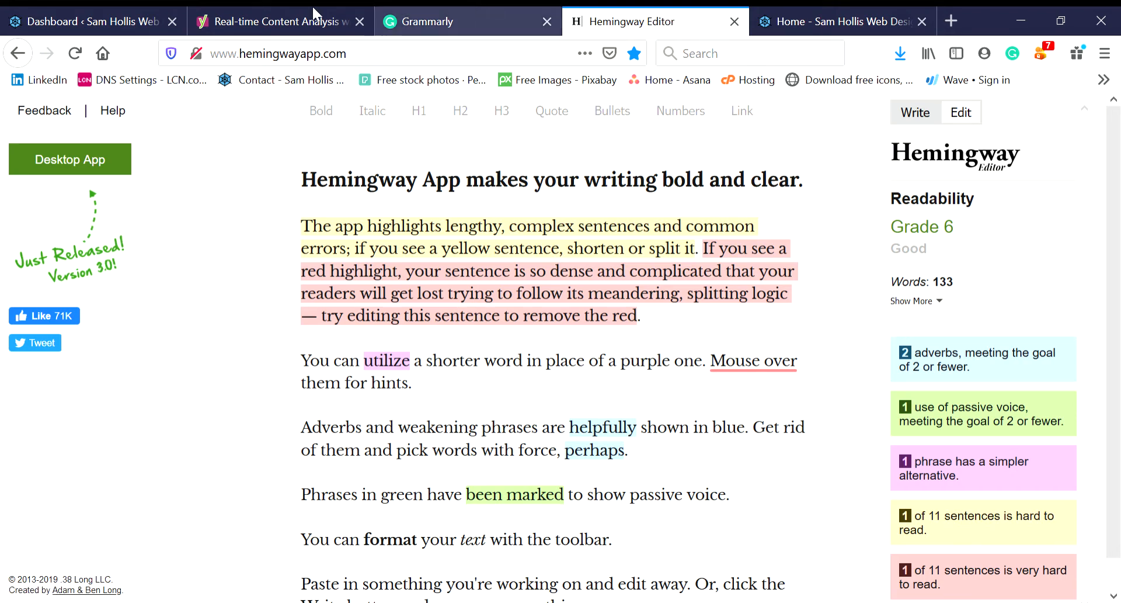
pyautogui.click(276, 9)
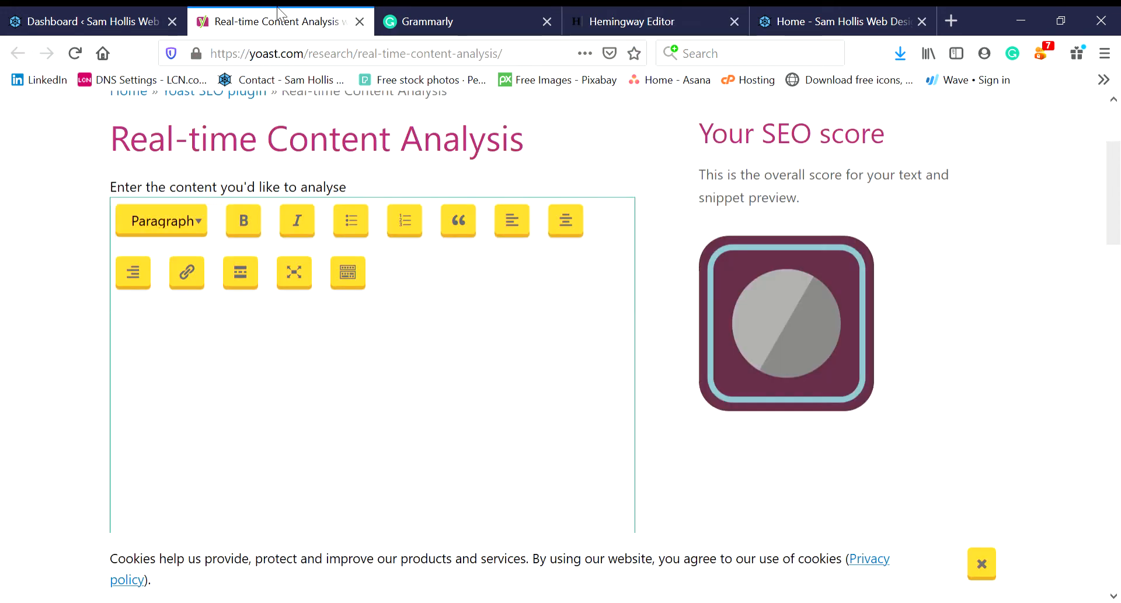
# - Paste the article into Yoast's Real-time Content Analysis box
pyautogui.click(268, 355)
pyautogui.hotkey('ctrl', 'v')
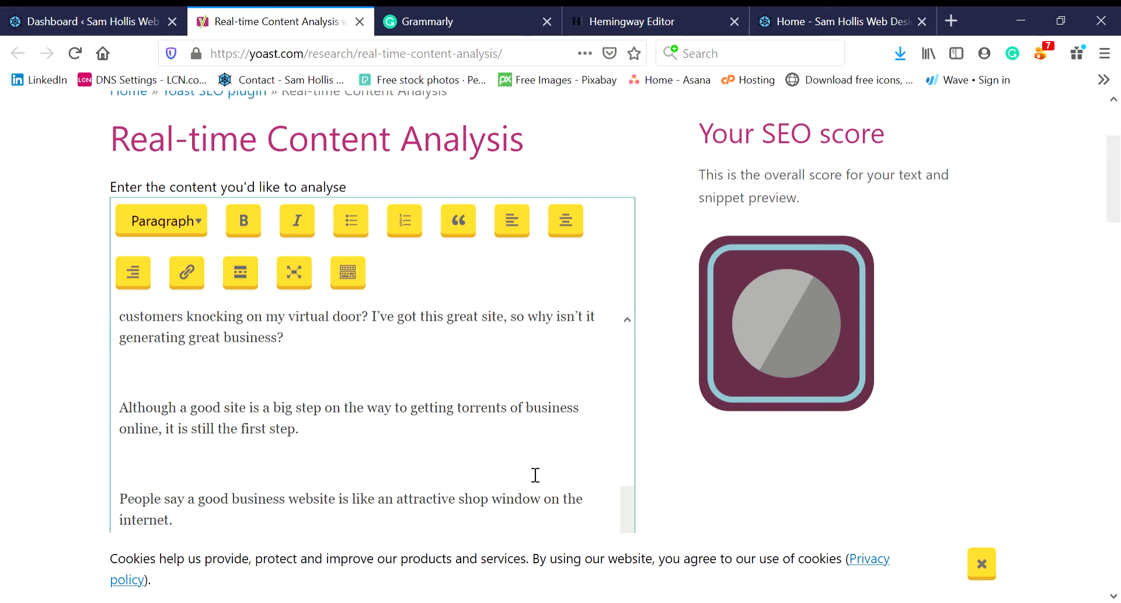
pyautogui.moveTo(623, 526); pyautogui.dragTo(647, 562)
pyautogui.moveTo(1114, 202); pyautogui.dragTo(1113, 283)
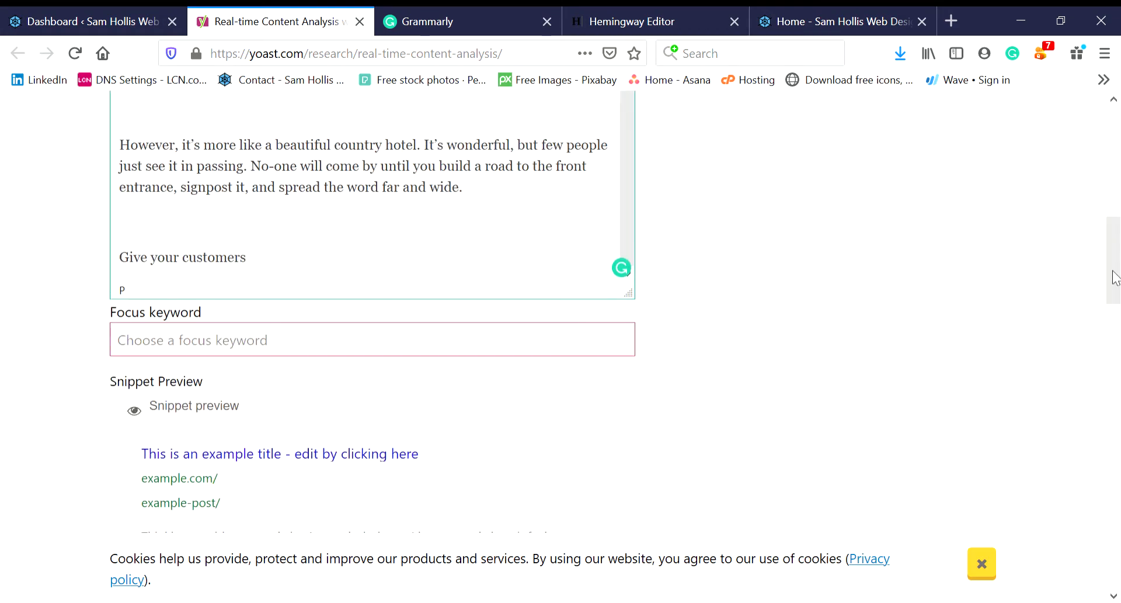
# - Set the focus keyword to 'blog writing' and return to the WordPress dashboard
pyautogui.click(516, 345)
pyautogui.write('blog ')
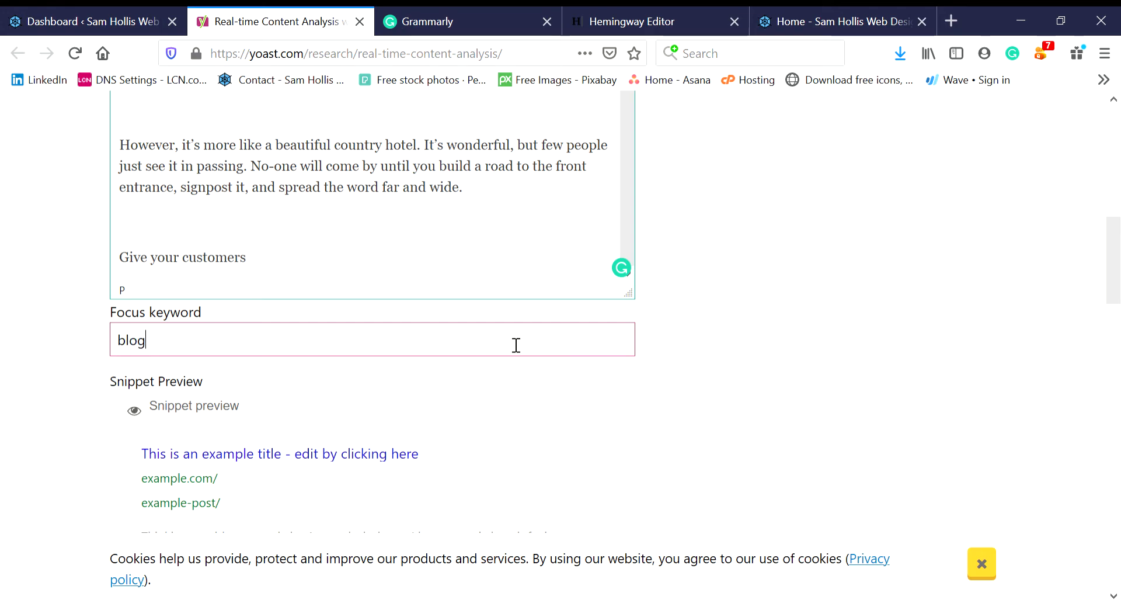
pyautogui.write('writing')
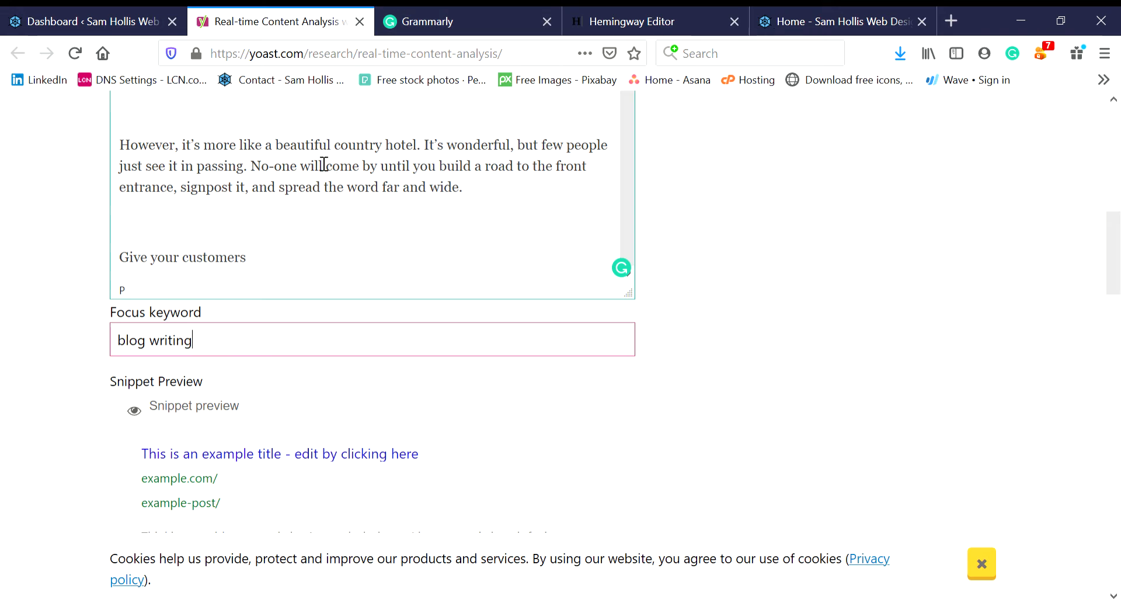
pyautogui.click(102, 14)
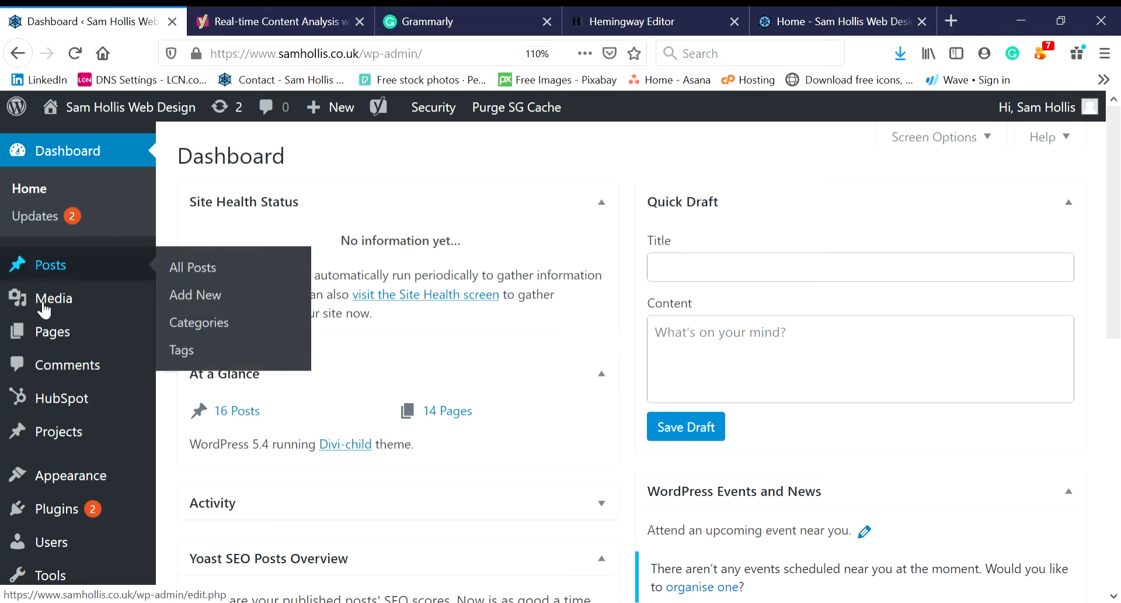
# - Start a new blank post from Posts, with page zoom reset to 100%
pyautogui.click(56, 266)
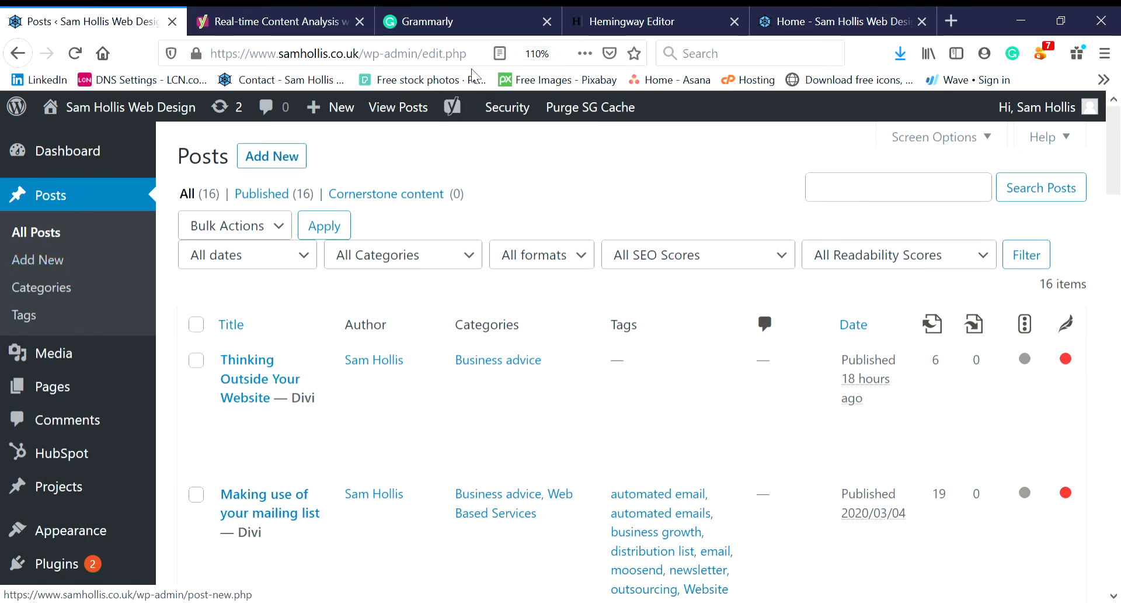
pyautogui.click(535, 53)
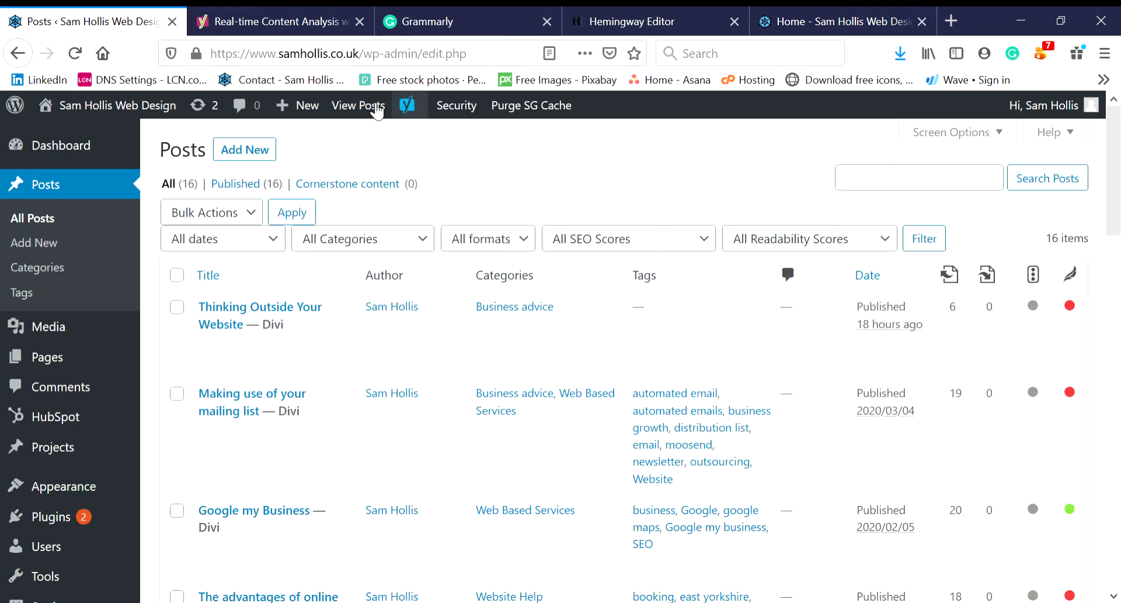
pyautogui.click(246, 150)
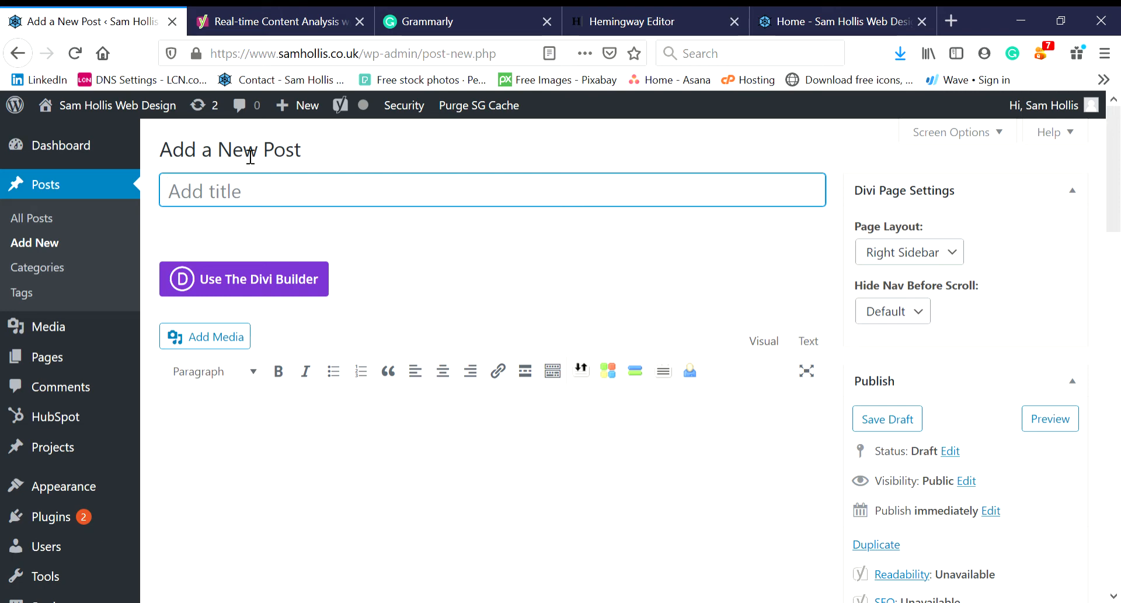
# - Title the draft 'My New Blog' and scroll down to the Yoast and Categories panels
pyautogui.write('||My')
pyautogui.press('BackSpace')
pyautogui.press('BackSpace')
pyautogui.press('BackSpace')
pyautogui.press('BackSpace')
pyautogui.write('My N')
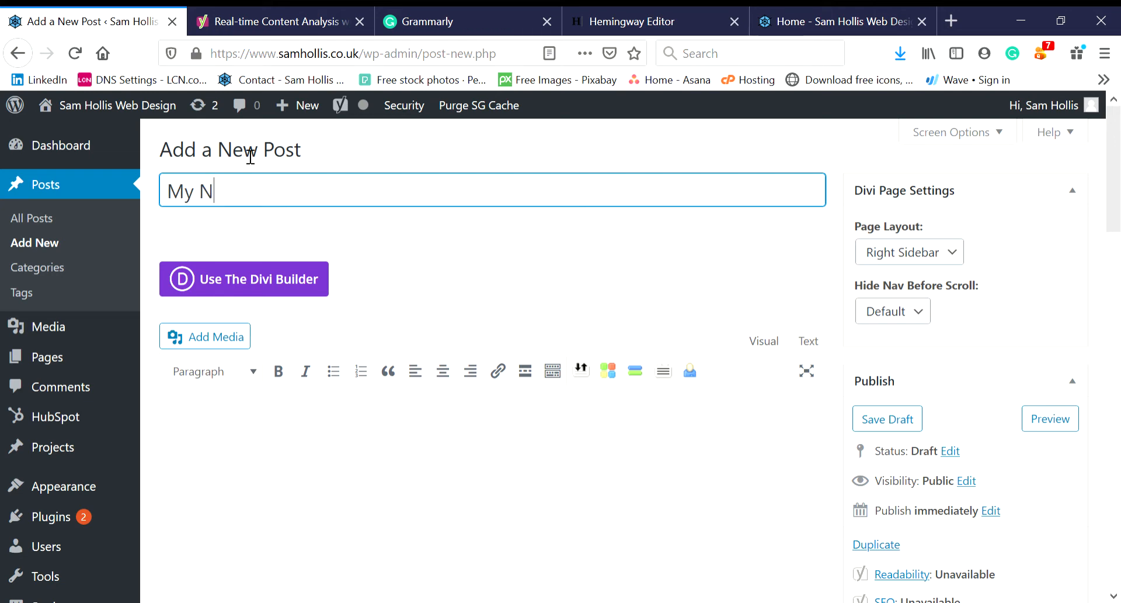
pyautogui.write('ew Blog')
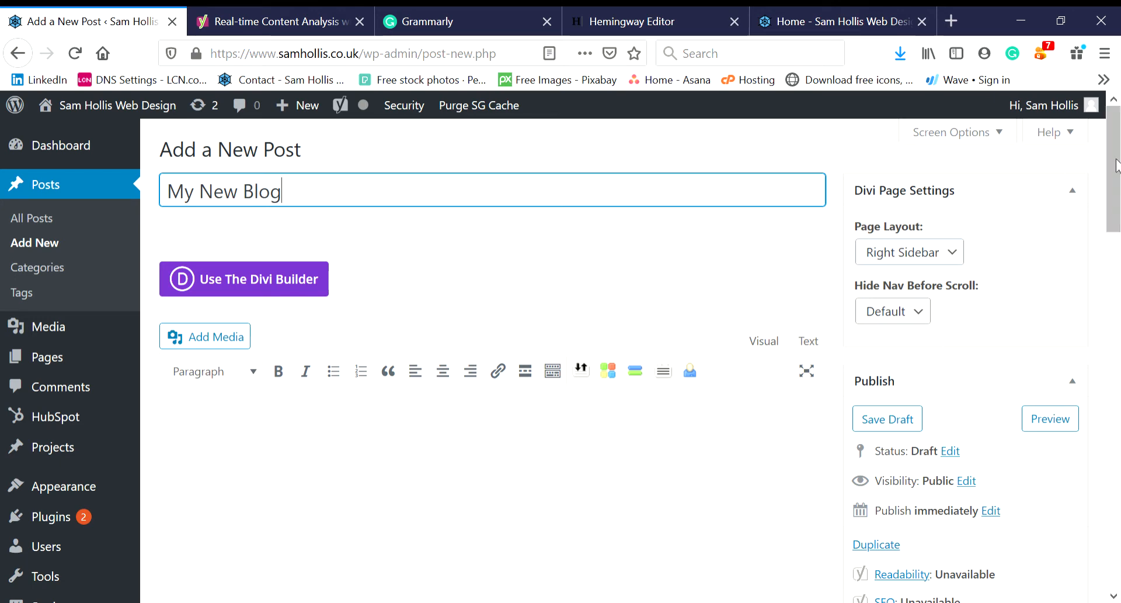
pyautogui.scroll(-4, 1115, 209)
pyautogui.moveTo(1116, 209); pyautogui.dragTo(1113, 367)
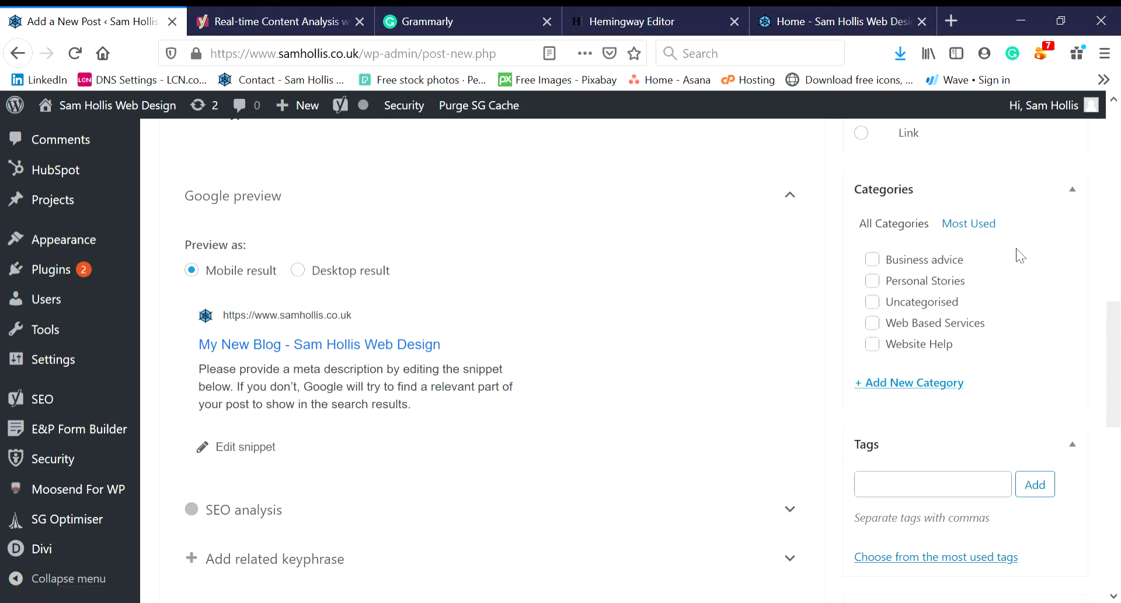
# - Tick the Business advice category and add the tags 'new' and 'blog'
pyautogui.click(883, 261)
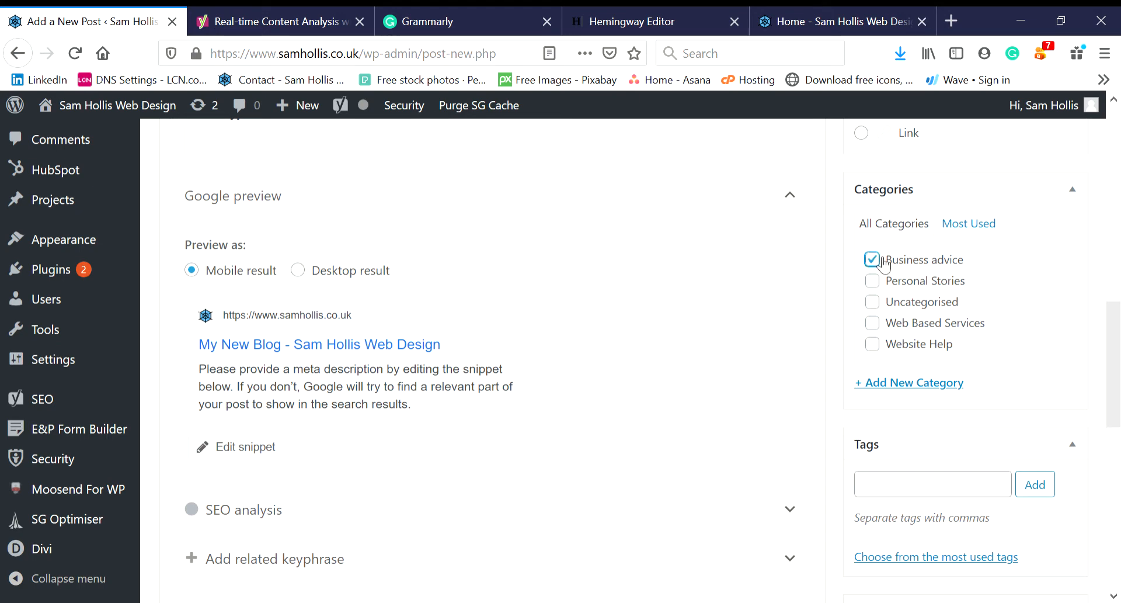
pyautogui.scroll(-2, 1112, 362)
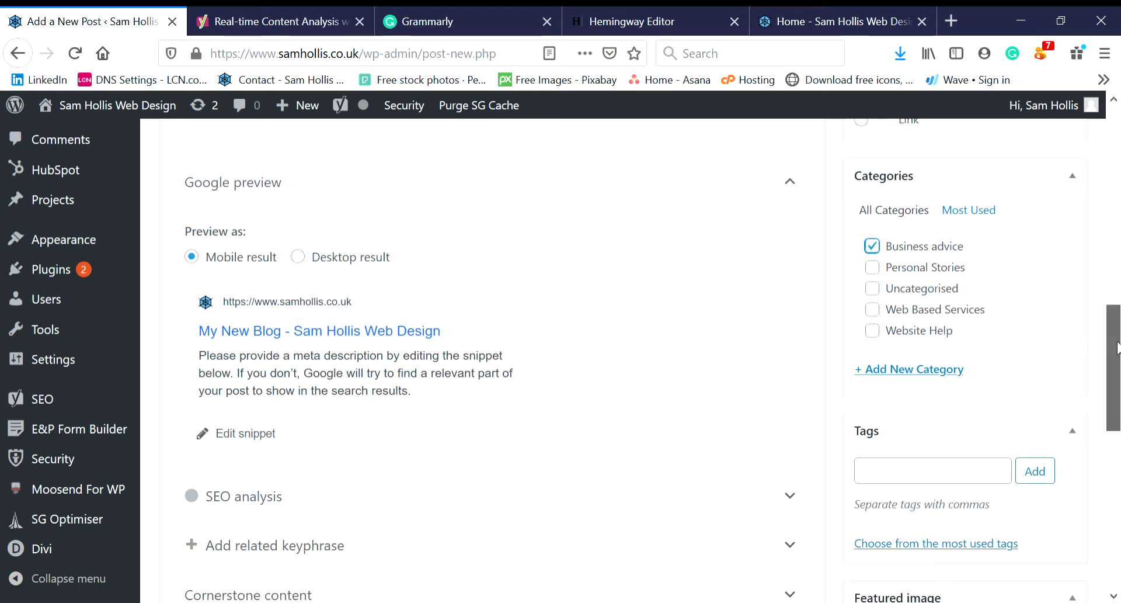
pyautogui.click(936, 360)
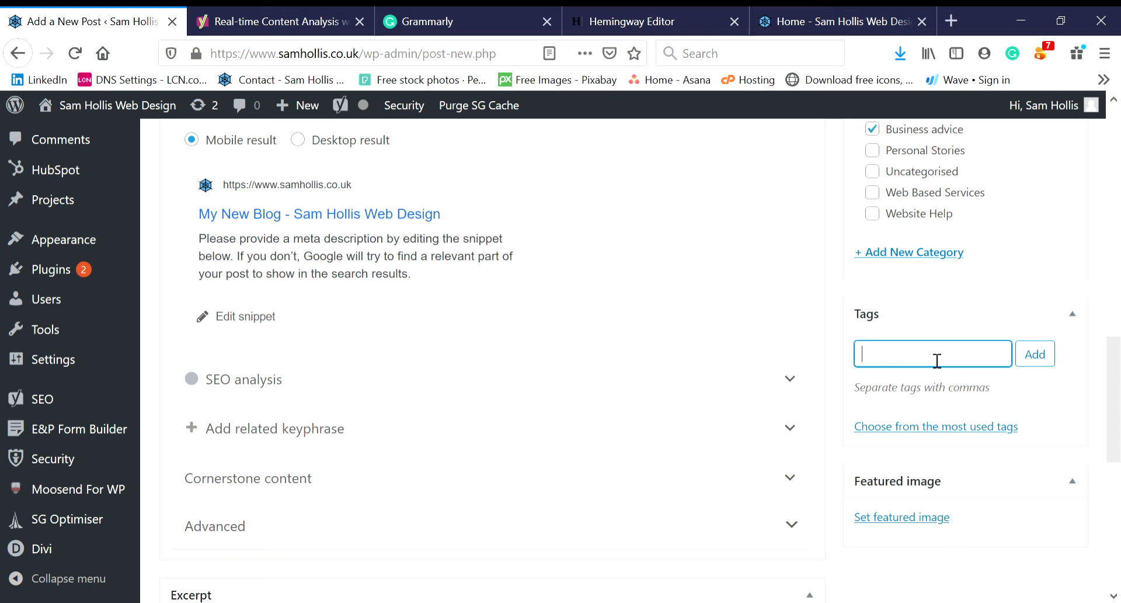
pyautogui.write('new, blog,')
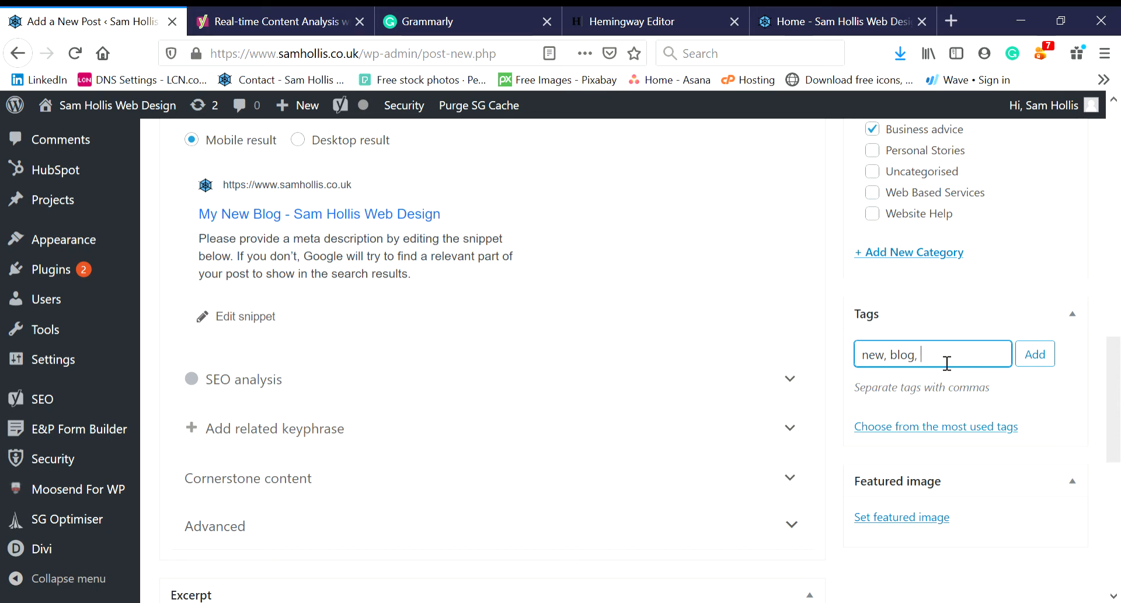
pyautogui.click(1041, 354)
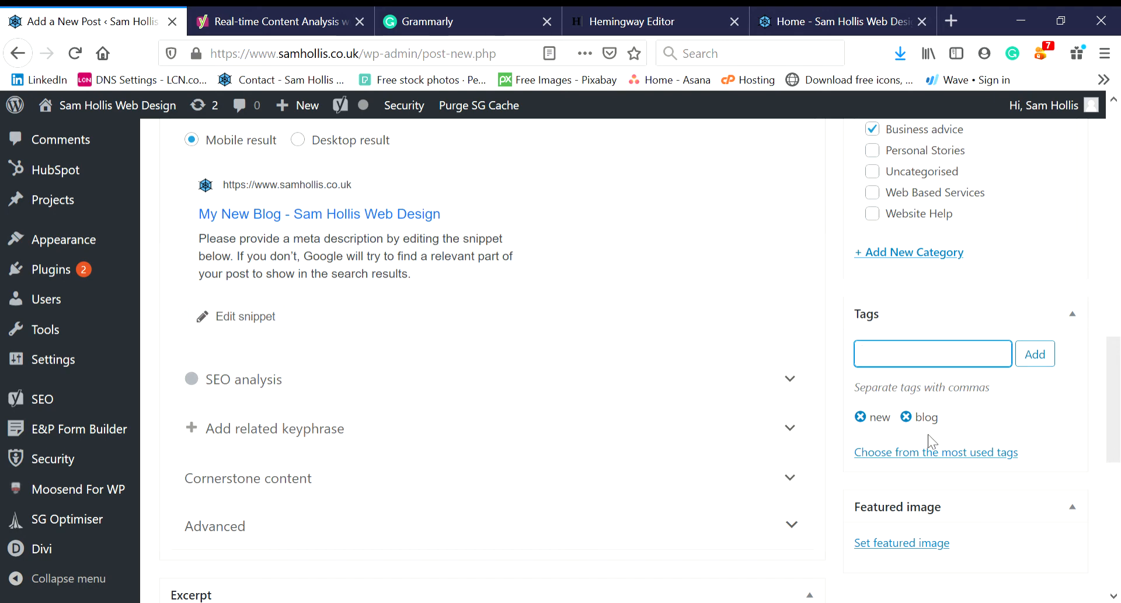
pyautogui.scroll(-4, 1041, 416)
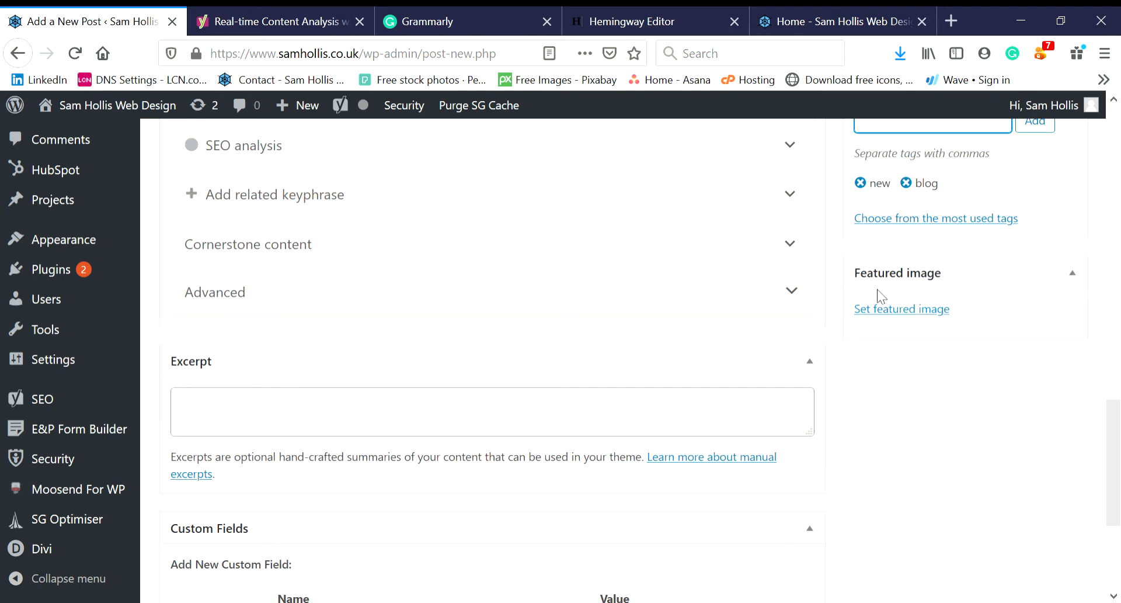
# - Make the pile-of-letters photo communication-3671504_1280.jpg the post's featured image
pyautogui.click(909, 315)
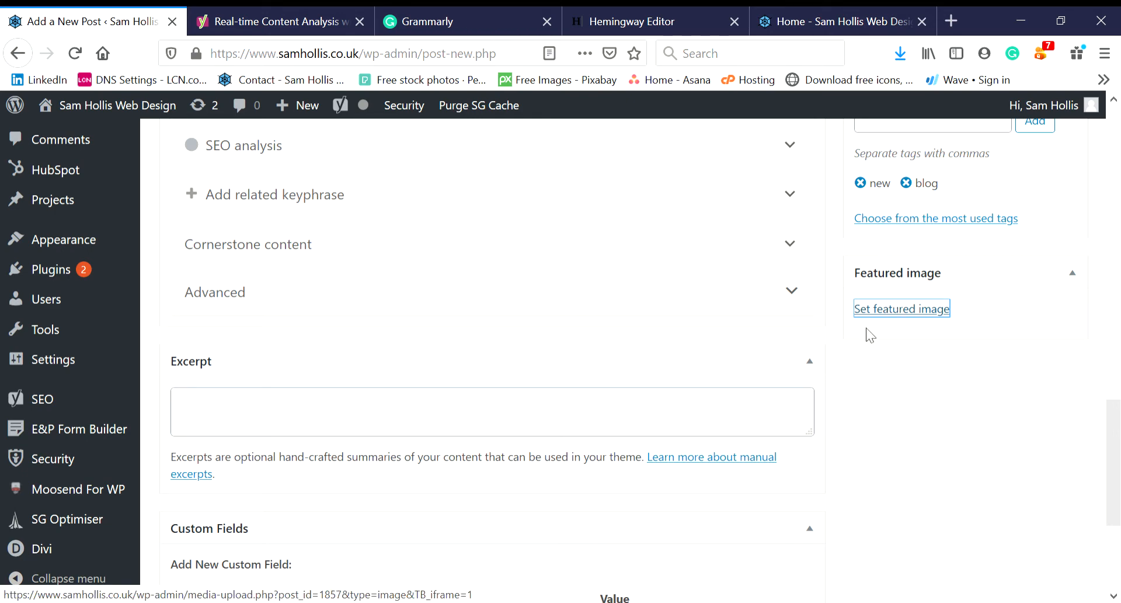
pyautogui.click(923, 315)
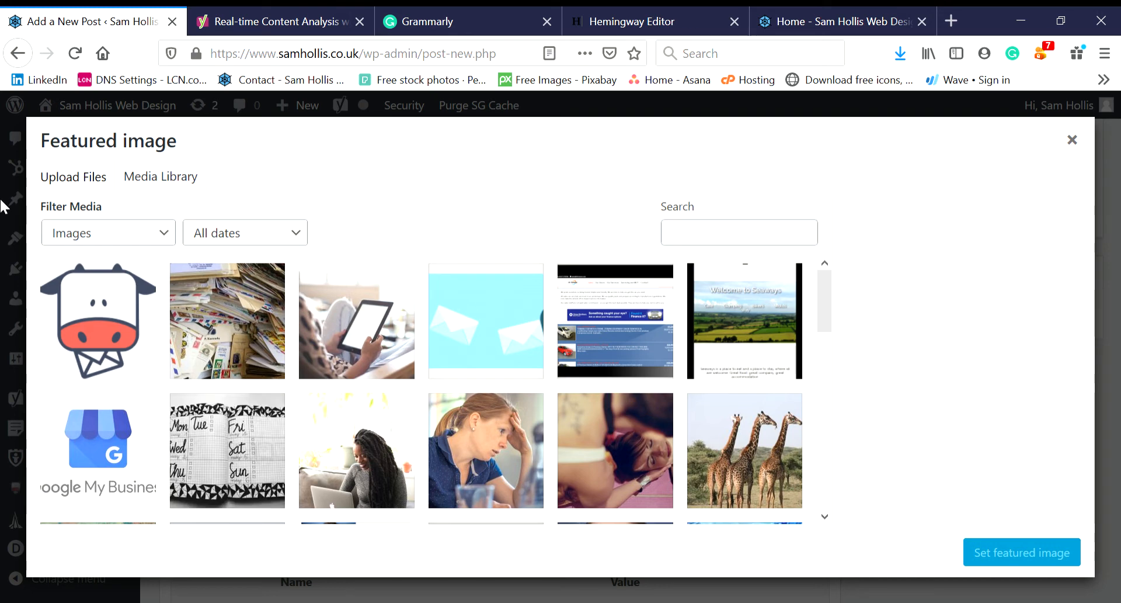
pyautogui.click(235, 318)
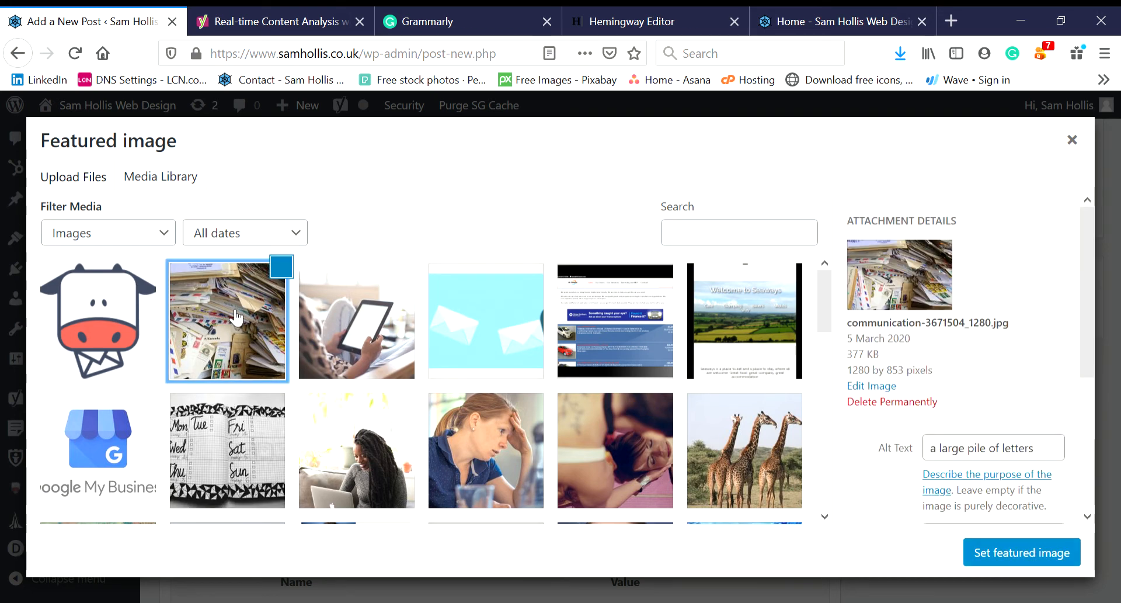
pyautogui.click(1004, 552)
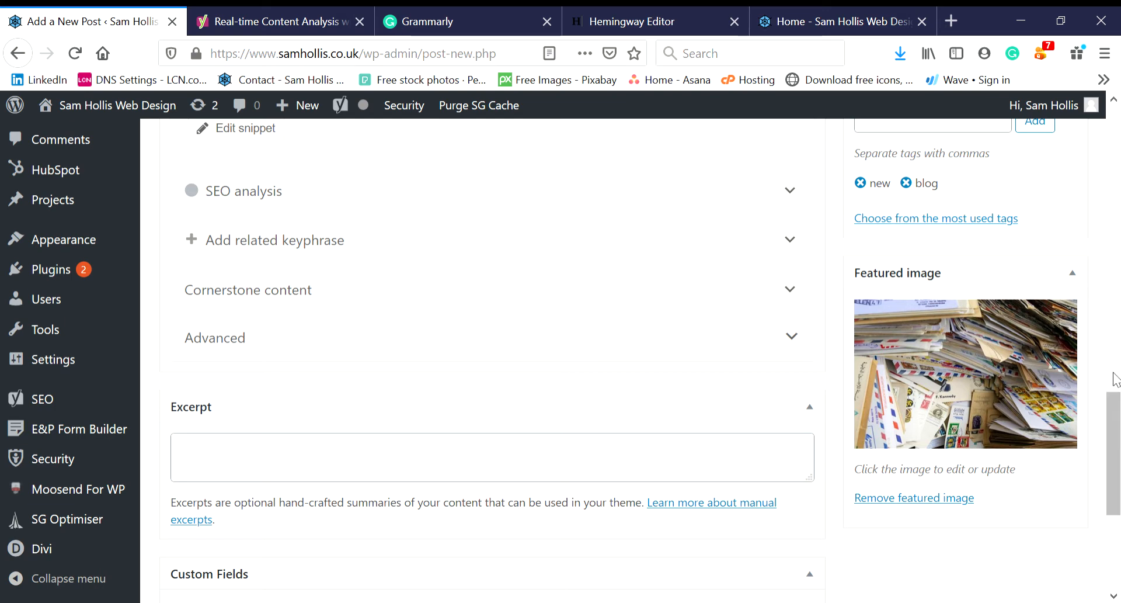
# - Enter 'this blog tells' in the Yoast snippet's Meta description field
pyautogui.moveTo(1118, 444)
pyautogui.mouseDown()
pyautogui.moveTo(1117, 341)
pyautogui.moveTo(1117, 428)
pyautogui.mouseUp()
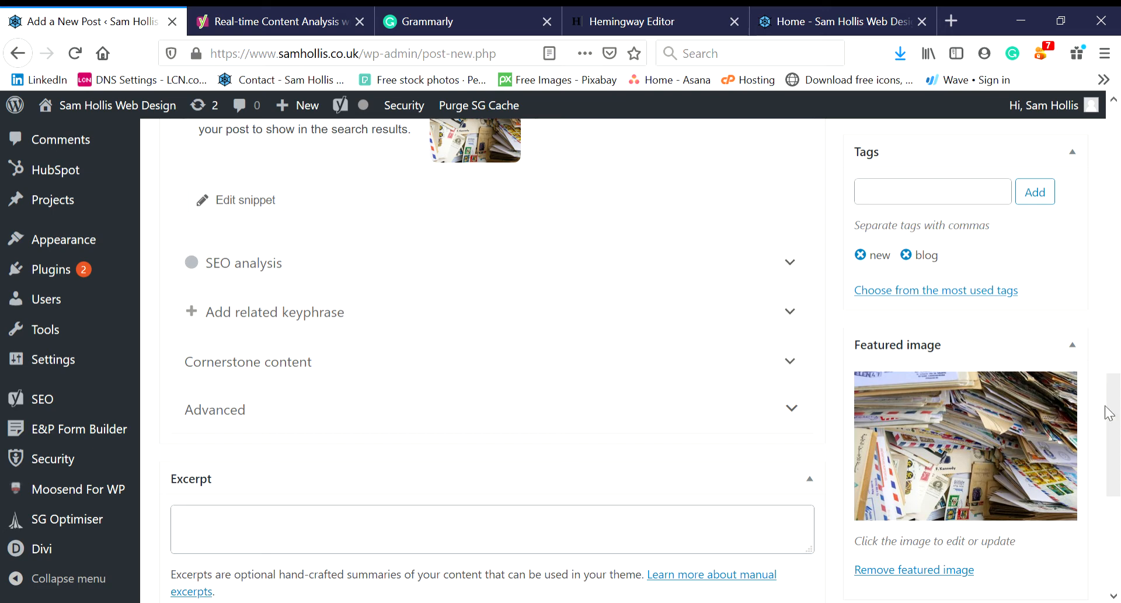
pyautogui.moveTo(1110, 411); pyautogui.dragTo(1114, 349)
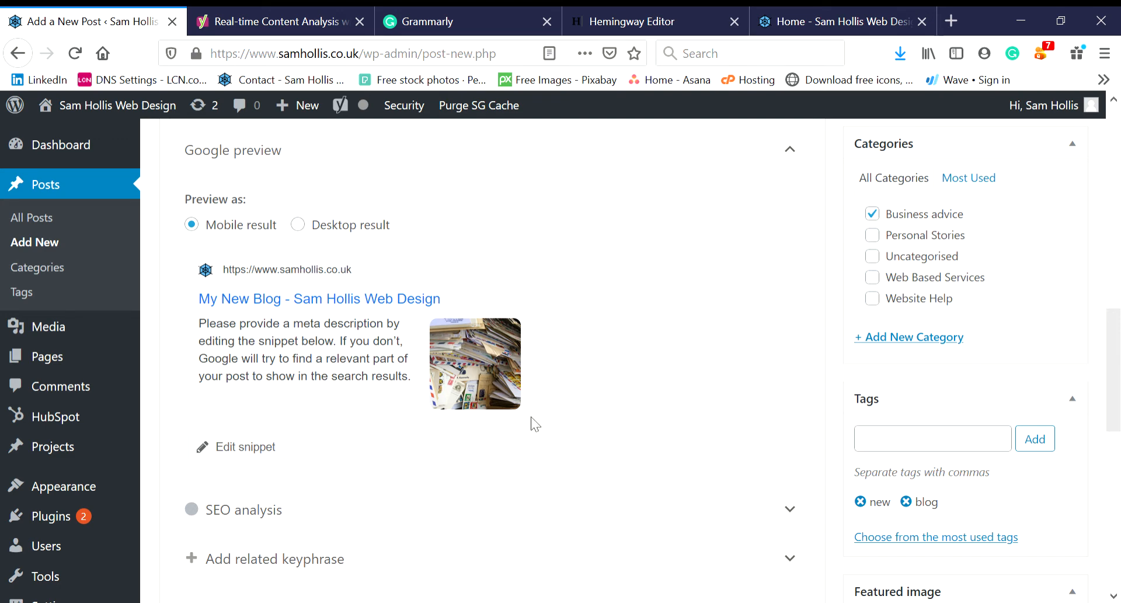
pyautogui.click(258, 453)
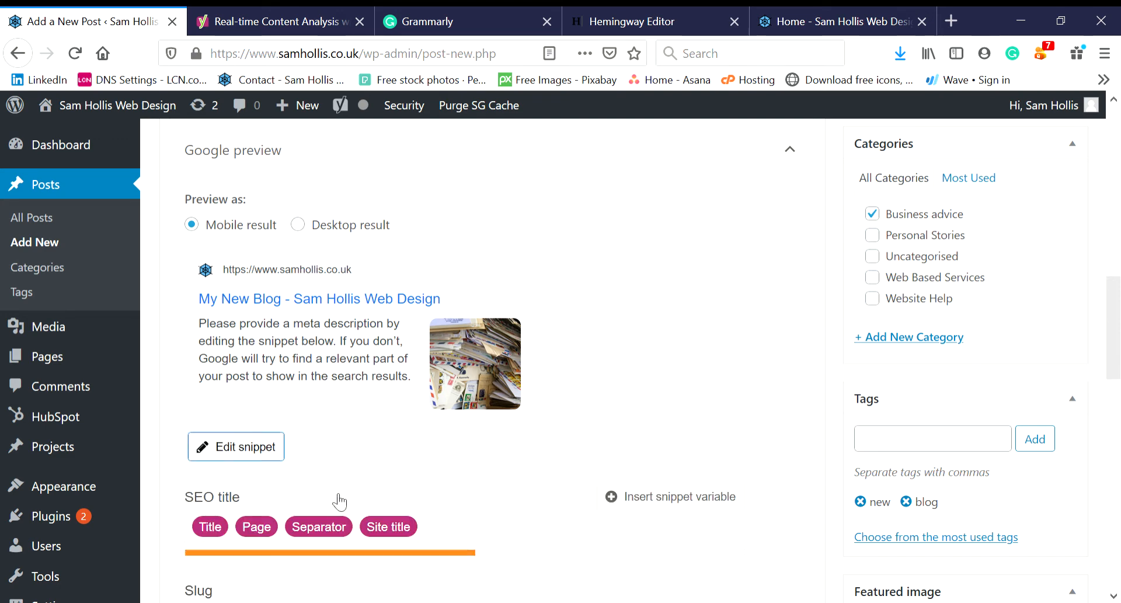
pyautogui.scroll(-3, 1108, 289)
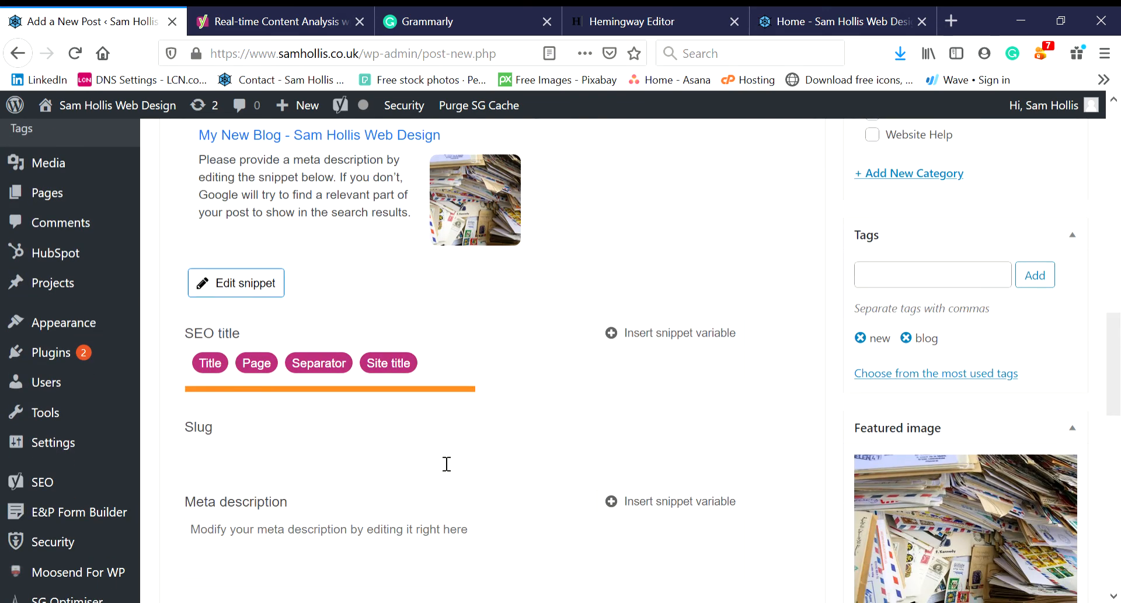
pyautogui.scroll(-1, 1116, 342)
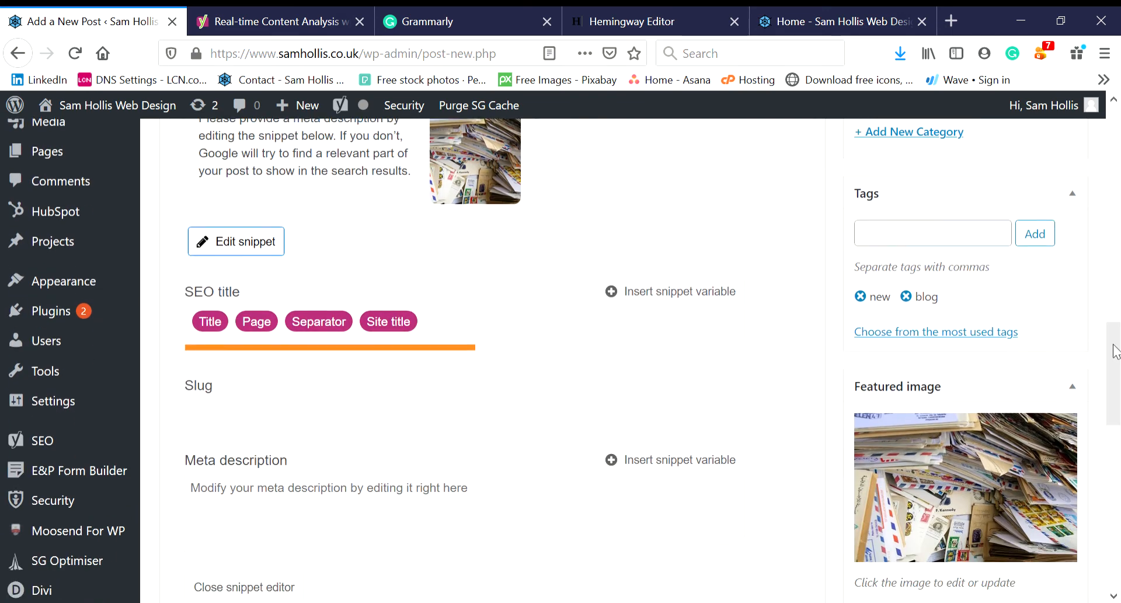
pyautogui.click(437, 510)
pyautogui.write('ths')
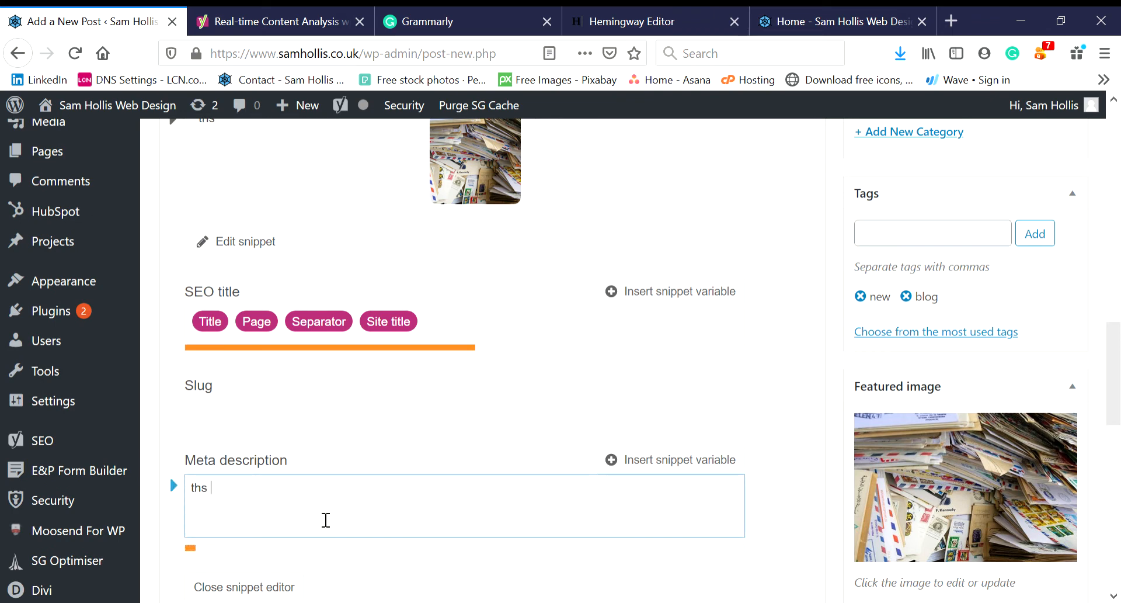
pyautogui.press('BackSpace')
pyautogui.write('is  blog tells')
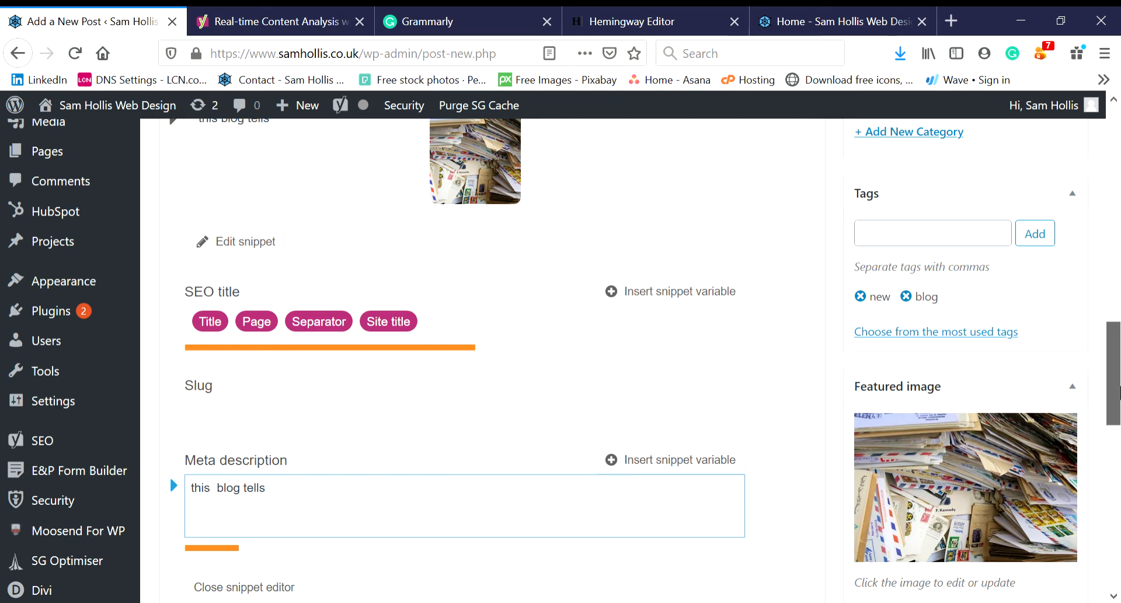
pyautogui.moveTo(1110, 386); pyautogui.dragTo(1119, 143)
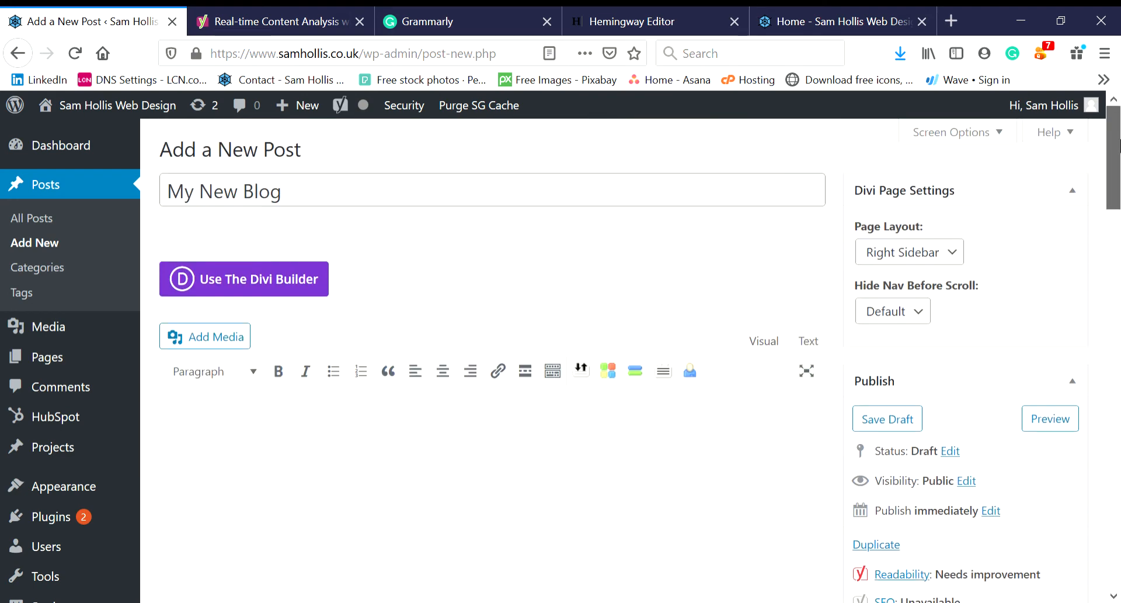
pyautogui.click(529, 442)
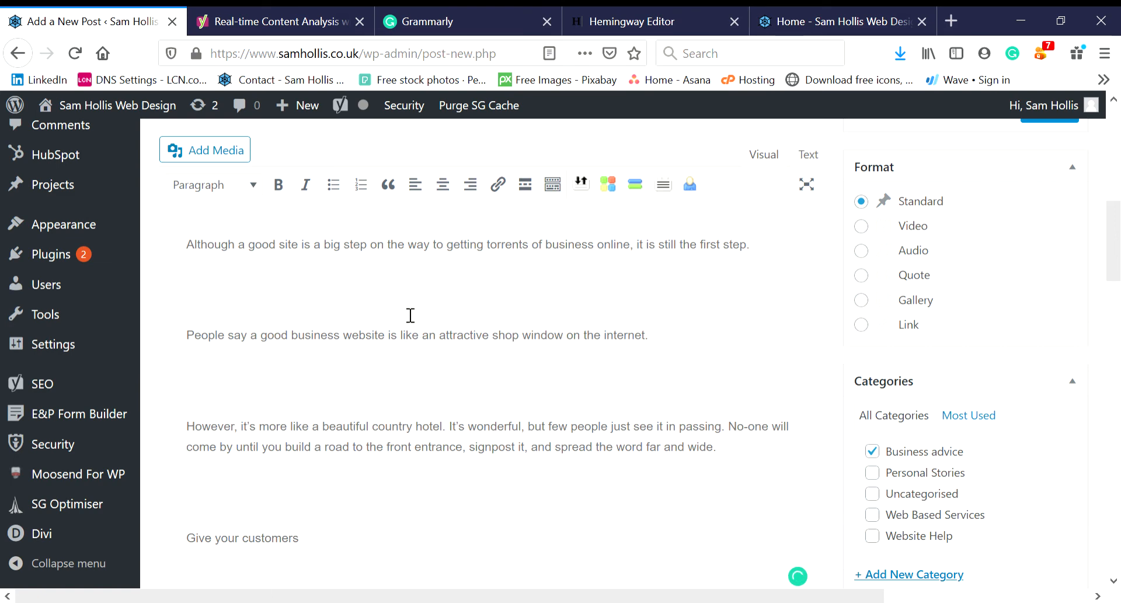
# - Remove the blank paragraphs and join the However paragraph onto the previous one
pyautogui.click(399, 294)
pyautogui.press('BackSpace')
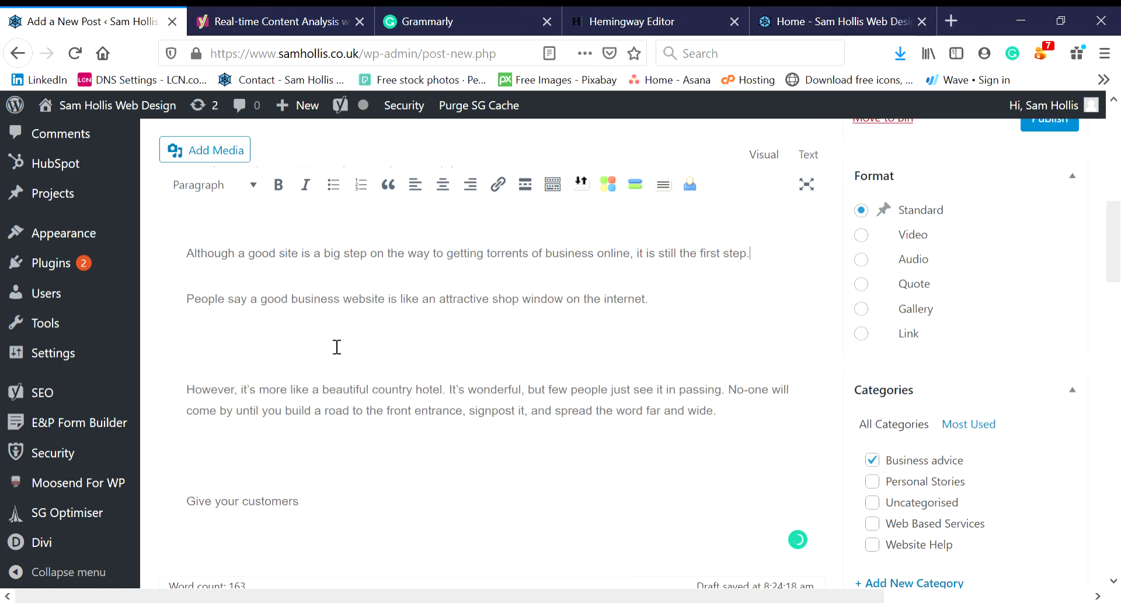
pyautogui.click(290, 339)
pyautogui.press('BackSpace')
pyautogui.press('Delete')
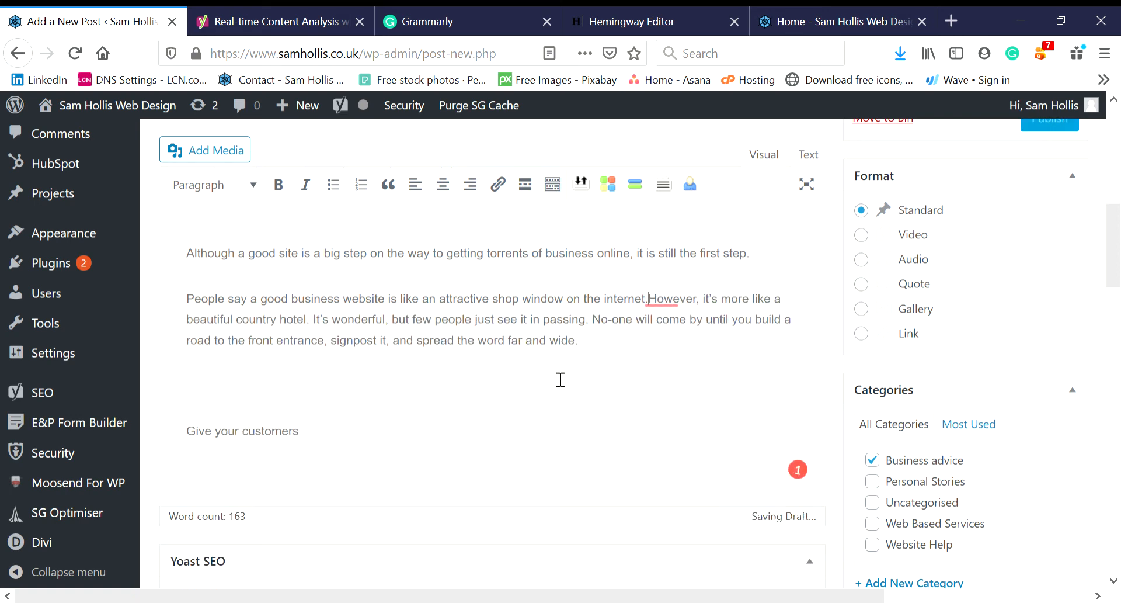
pyautogui.click(802, 267)
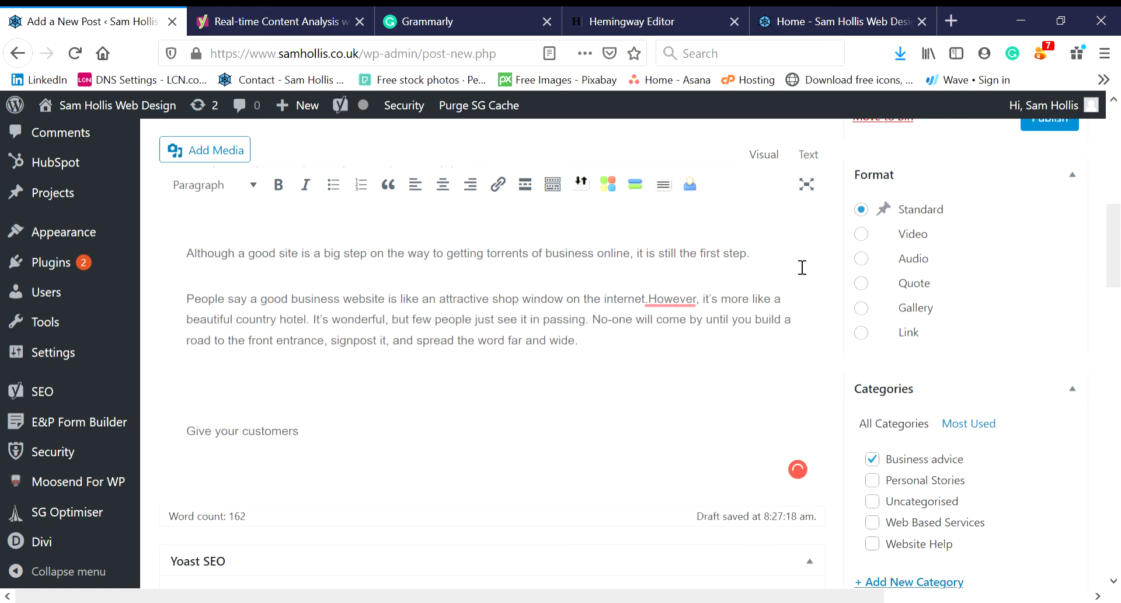
# - Delete the 'Thinking outside your website' heading and its empty line
pyautogui.scroll(3, 802, 267)
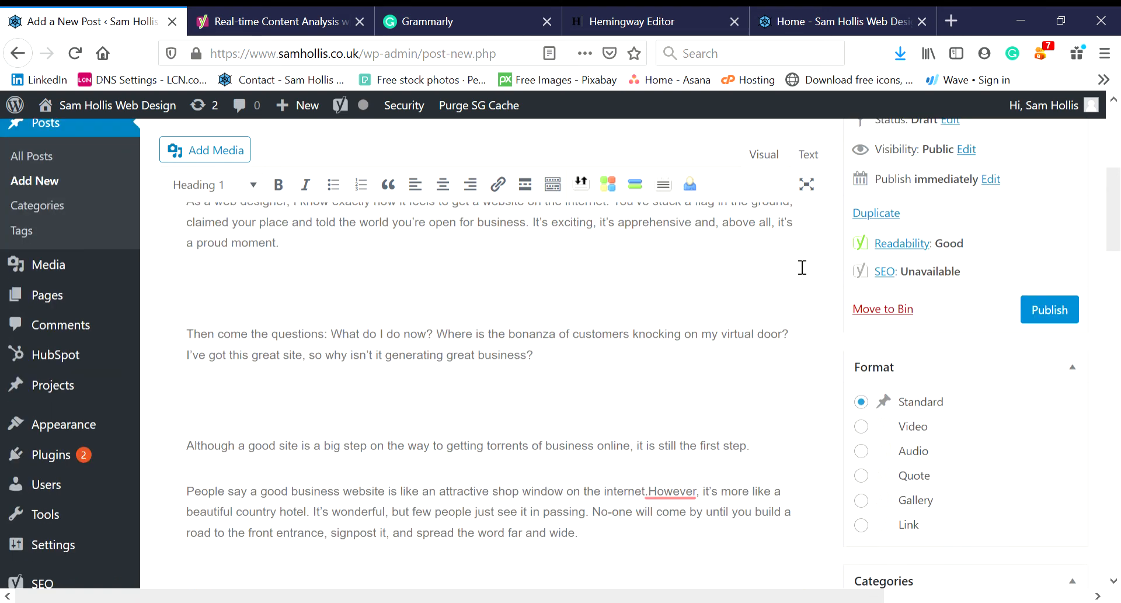
pyautogui.scroll(3, 802, 267)
pyautogui.moveTo(593, 291); pyautogui.dragTo(175, 260)
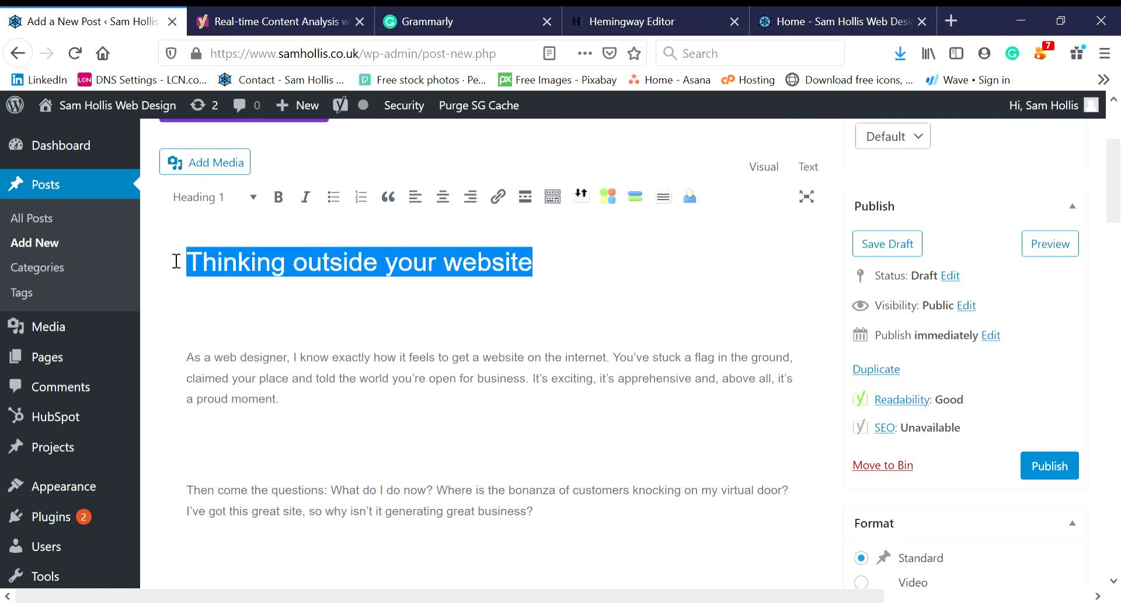
pyautogui.press('BackSpace')
pyautogui.press('Delete')
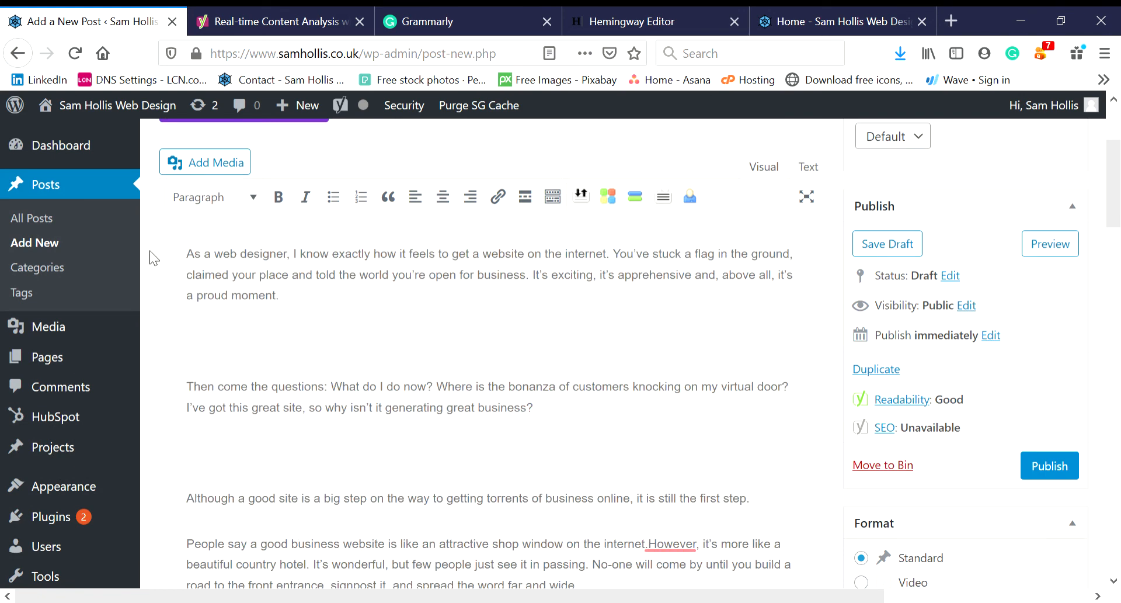
# - Split 'Then come the questions:' into its own paragraph and select that line
pyautogui.click(290, 304)
pyautogui.press('Return')
pyautogui.press('Return')
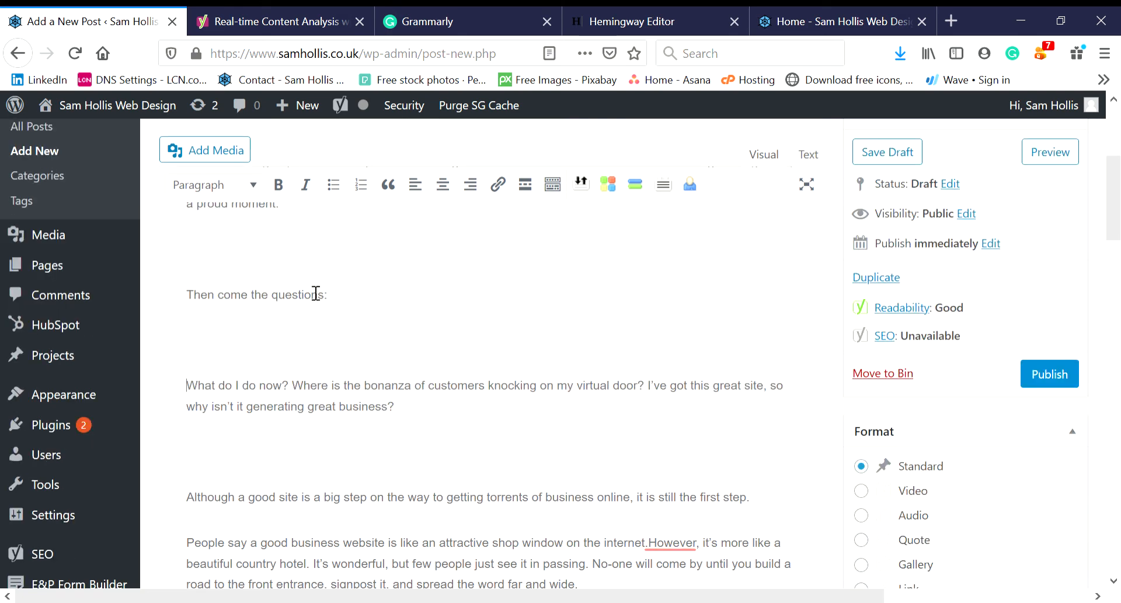
pyautogui.press('BackSpace')
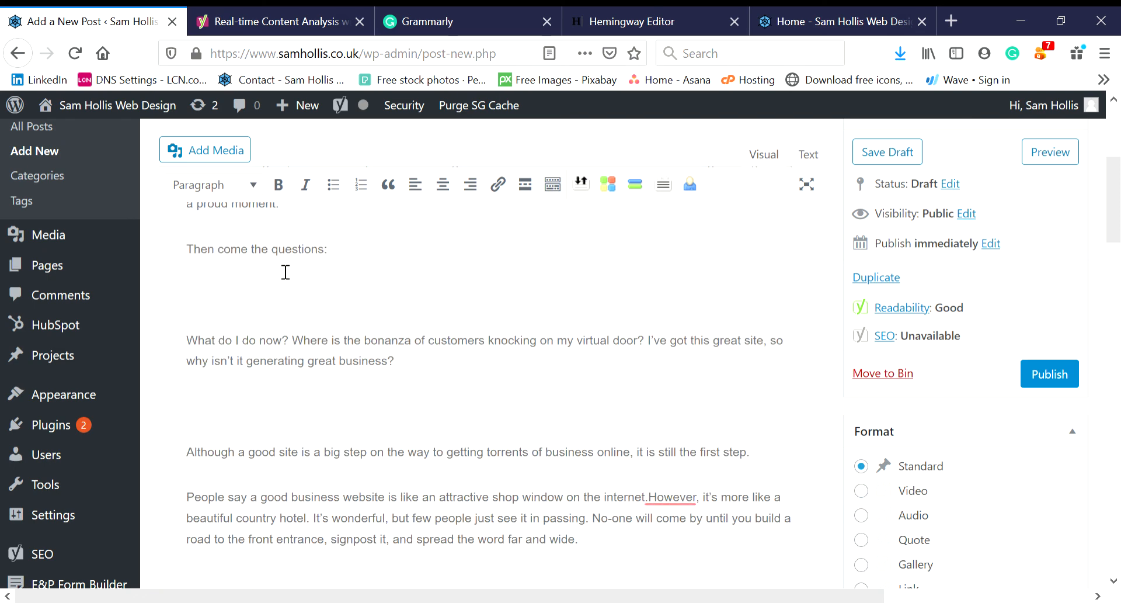
pyautogui.moveTo(339, 255); pyautogui.dragTo(191, 251)
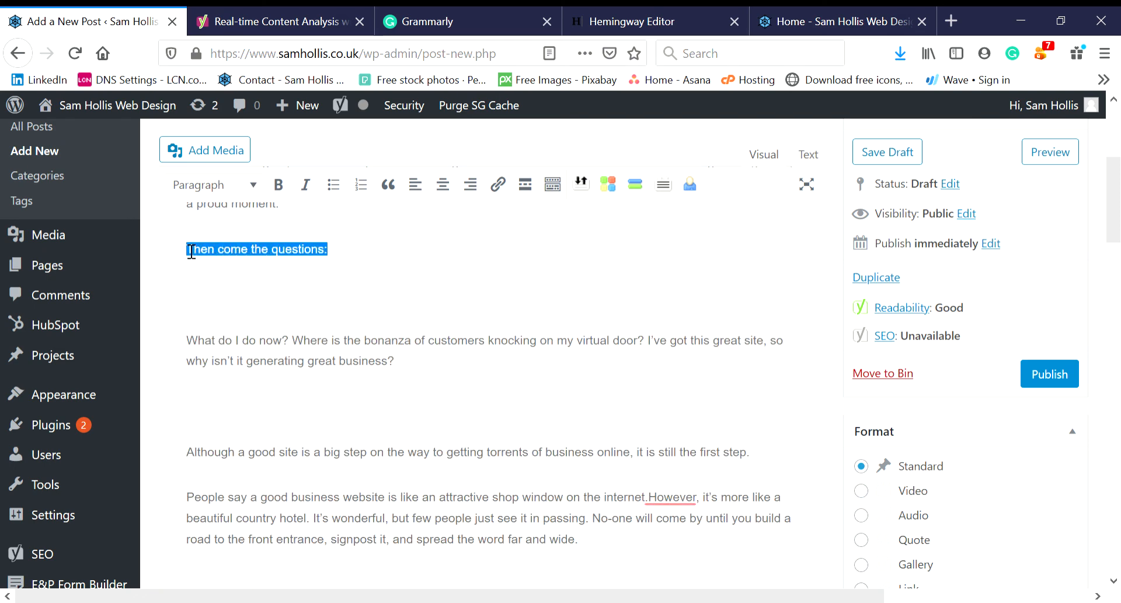
# - Format the selected line 'Then come the questions:' as Heading 2 and confirm its format
pyautogui.click(255, 186)
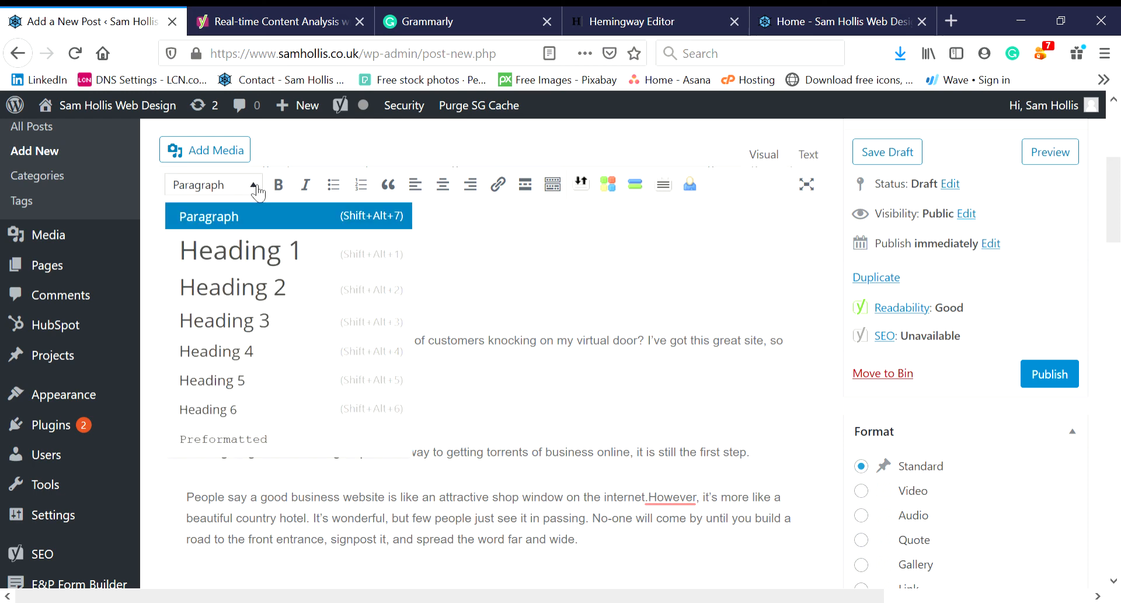
pyautogui.click(252, 288)
pyautogui.click(311, 296)
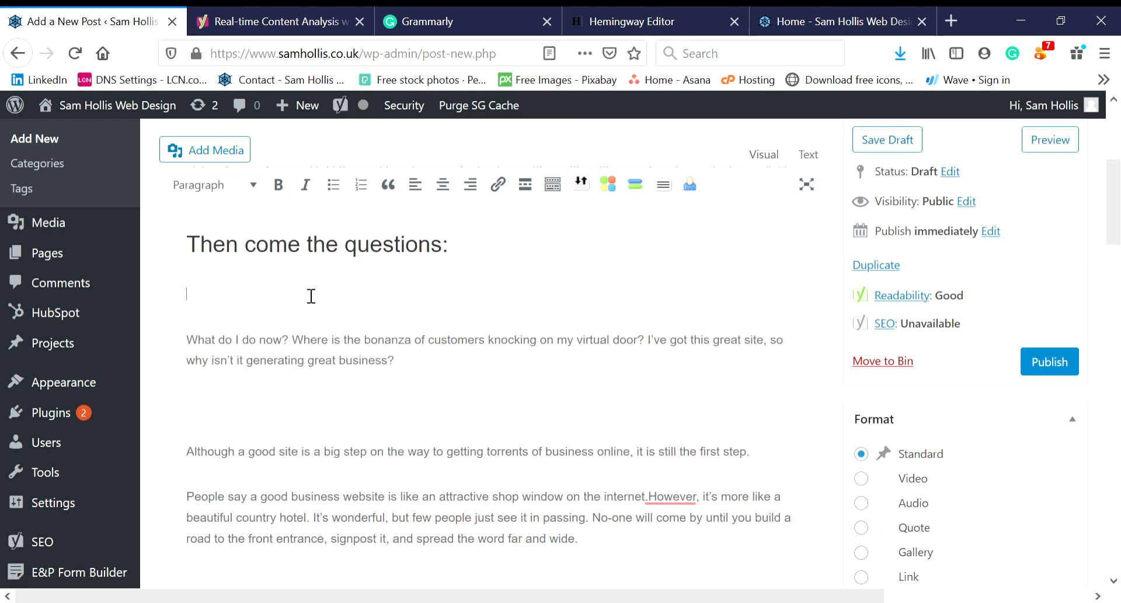
pyautogui.click(327, 258)
# - Place the caret on the empty line above 'Give your customers' for the image
pyautogui.scroll(2, 1115, 178)
pyautogui.moveTo(1115, 178); pyautogui.dragTo(1117, 147)
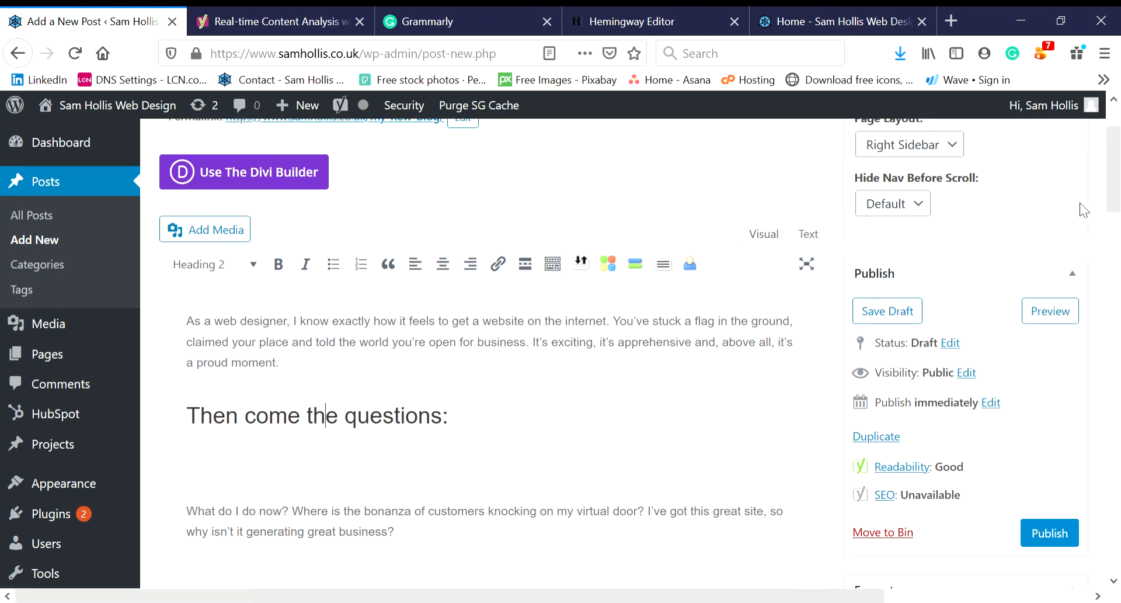
pyautogui.moveTo(1115, 170); pyautogui.dragTo(1117, 226)
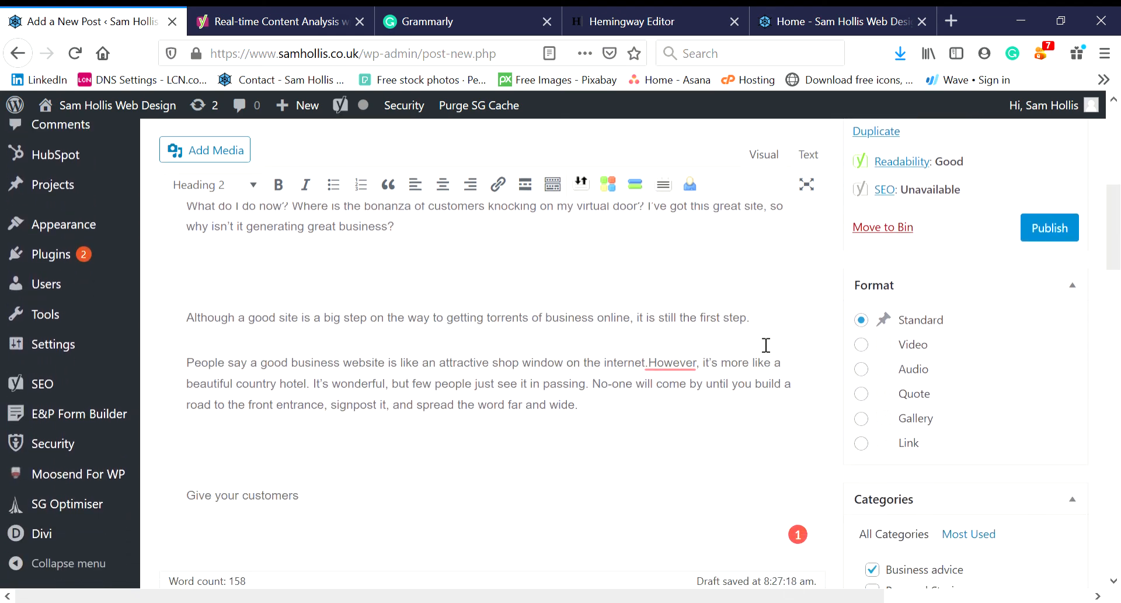
pyautogui.click(295, 452)
# - Insert the photo of a woman using a laptop from the Media Library above 'Give your customers'
pyautogui.click(227, 153)
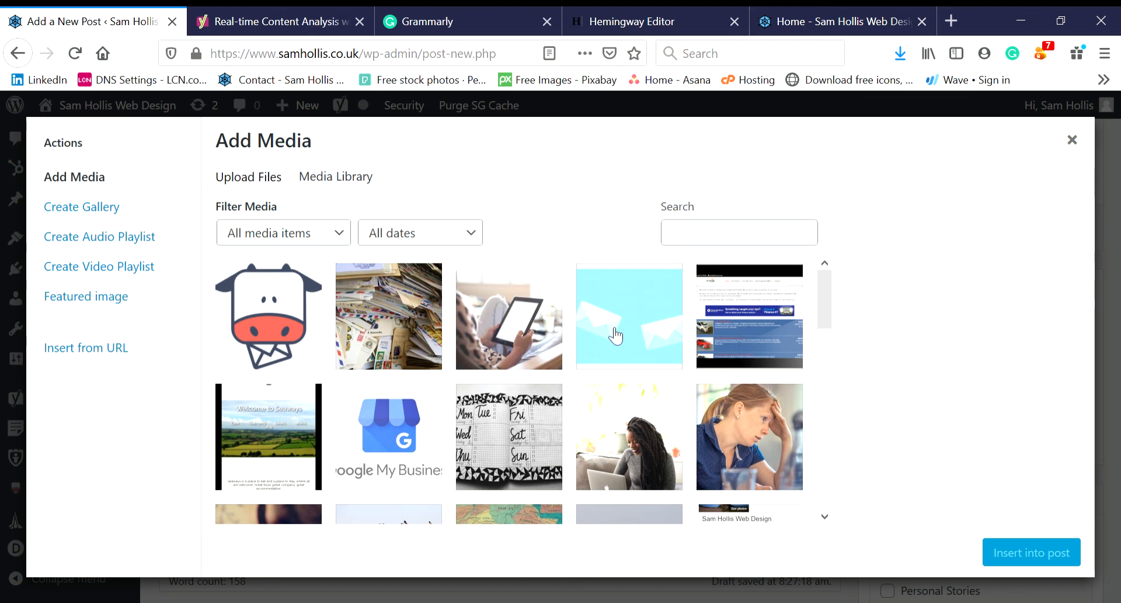
pyautogui.click(636, 439)
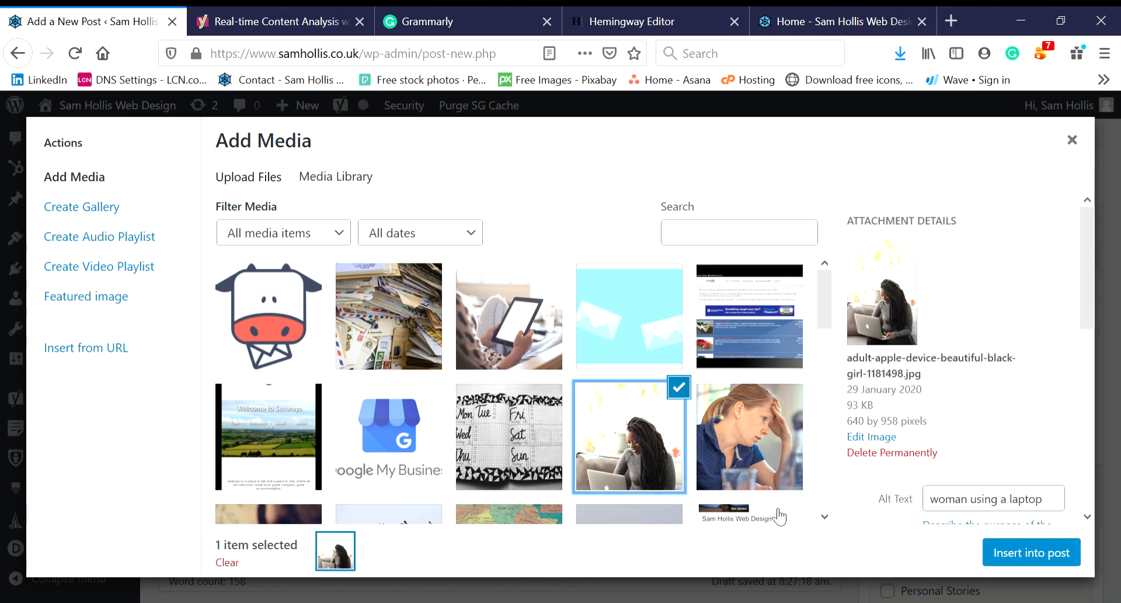
pyautogui.click(1027, 550)
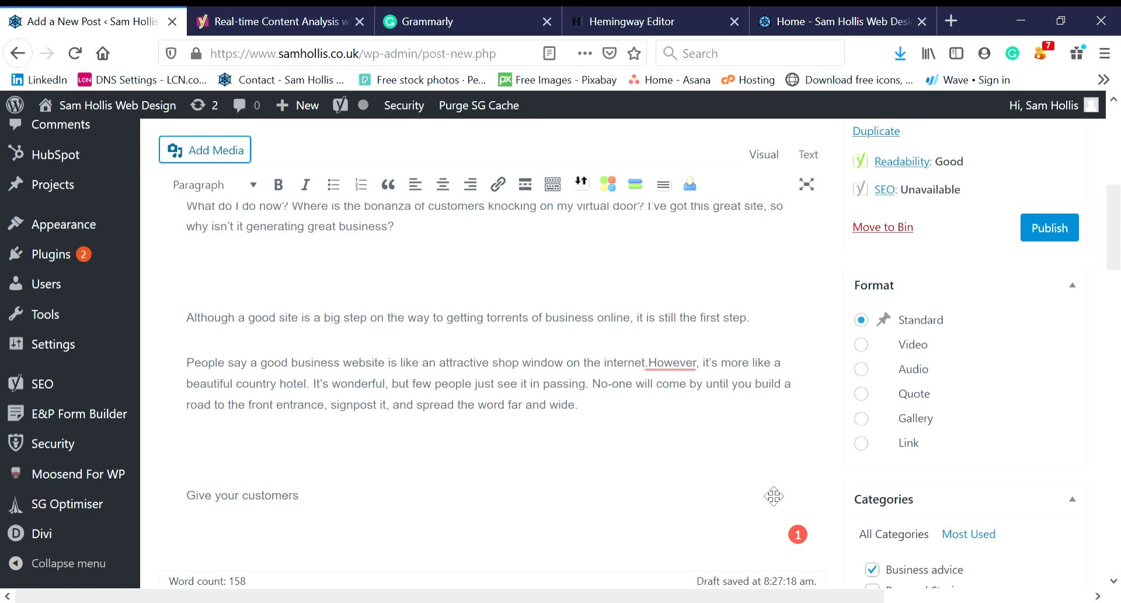
pyautogui.moveTo(1115, 235); pyautogui.dragTo(1117, 158)
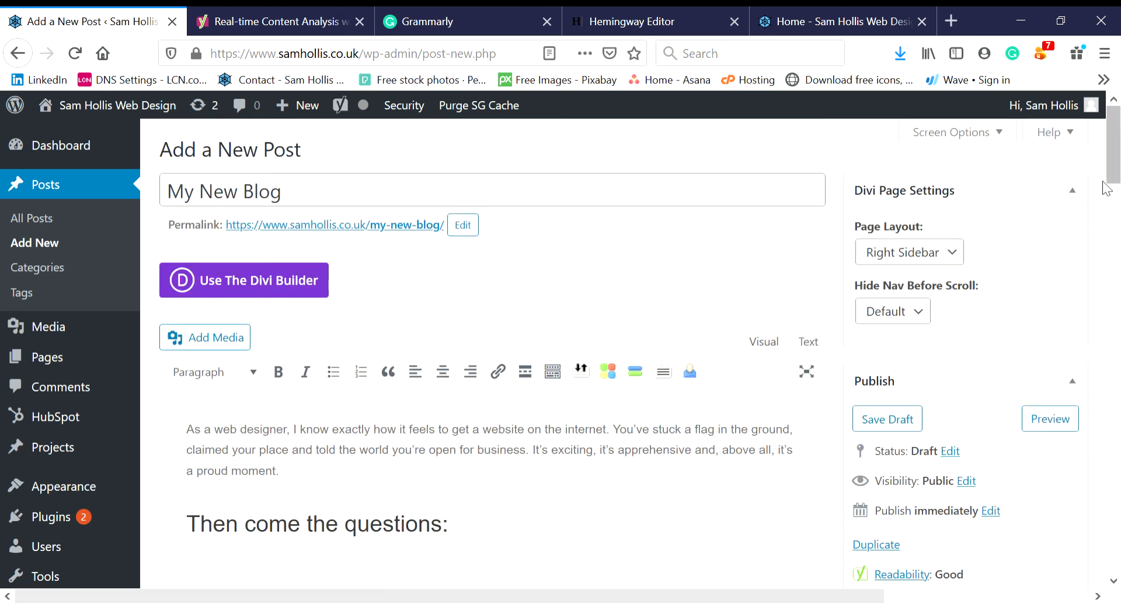
pyautogui.moveTo(1116, 161); pyautogui.dragTo(1096, 406)
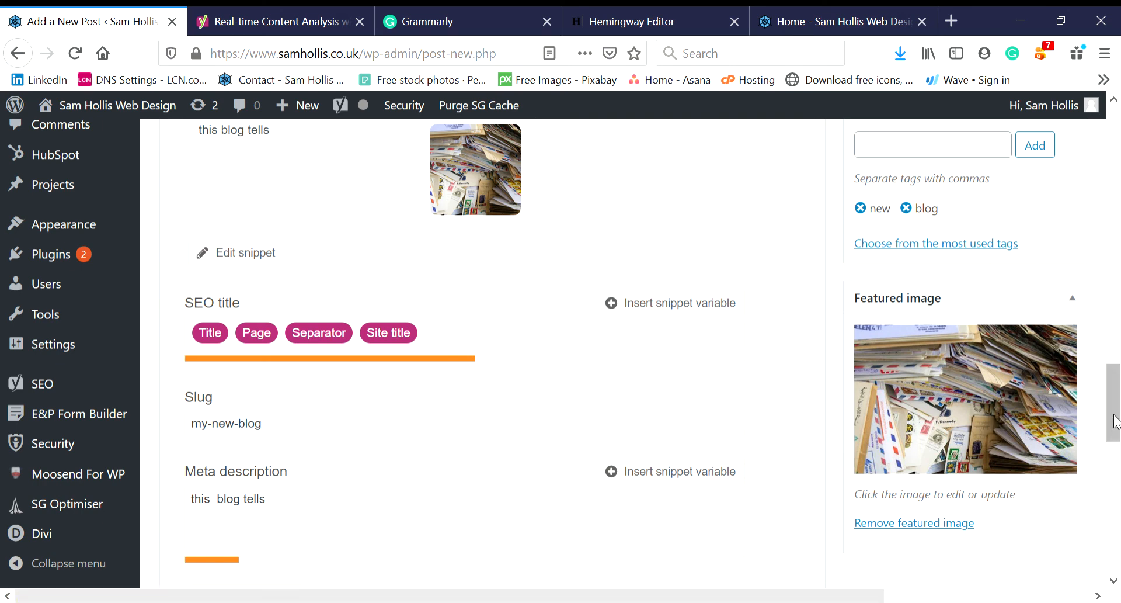
pyautogui.moveTo(1117, 415); pyautogui.dragTo(1119, 363)
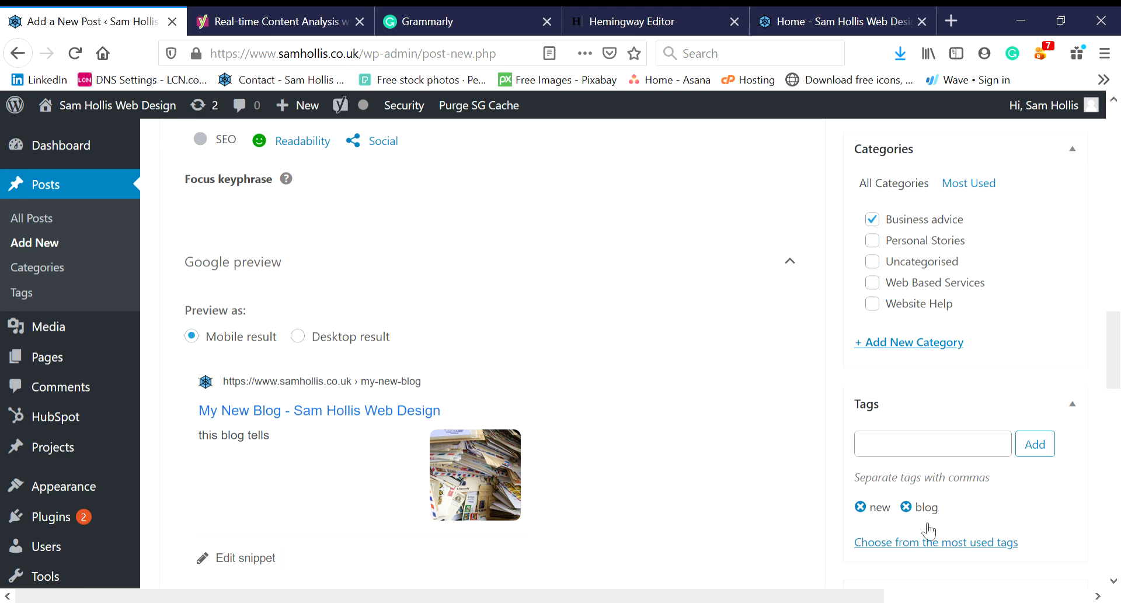
pyautogui.moveTo(1113, 379); pyautogui.dragTo(1113, 364)
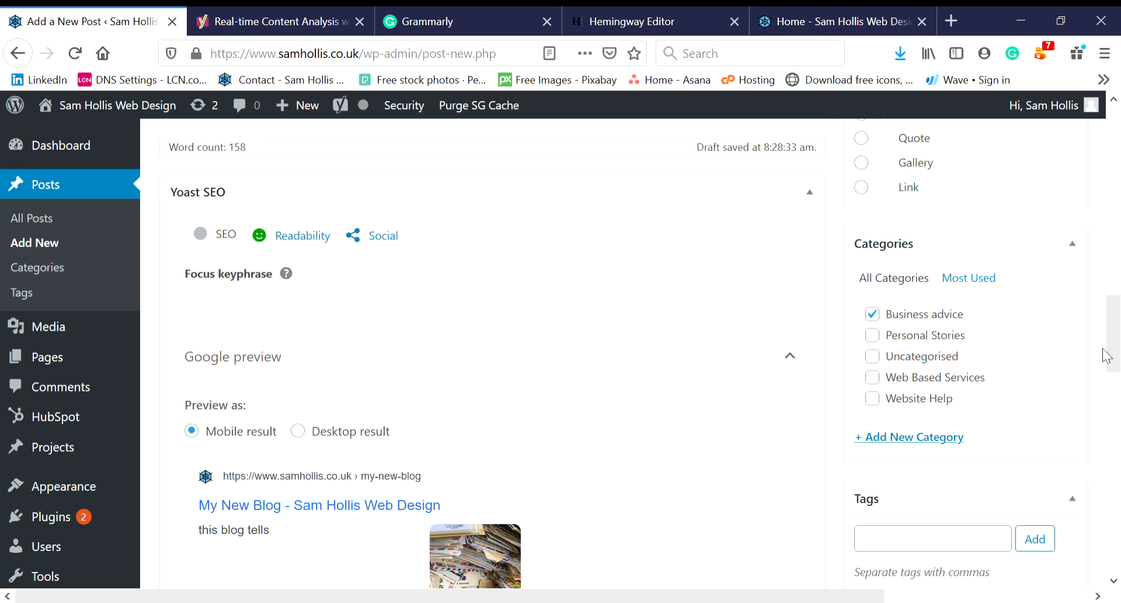
pyautogui.moveTo(1108, 355); pyautogui.dragTo(1115, 285)
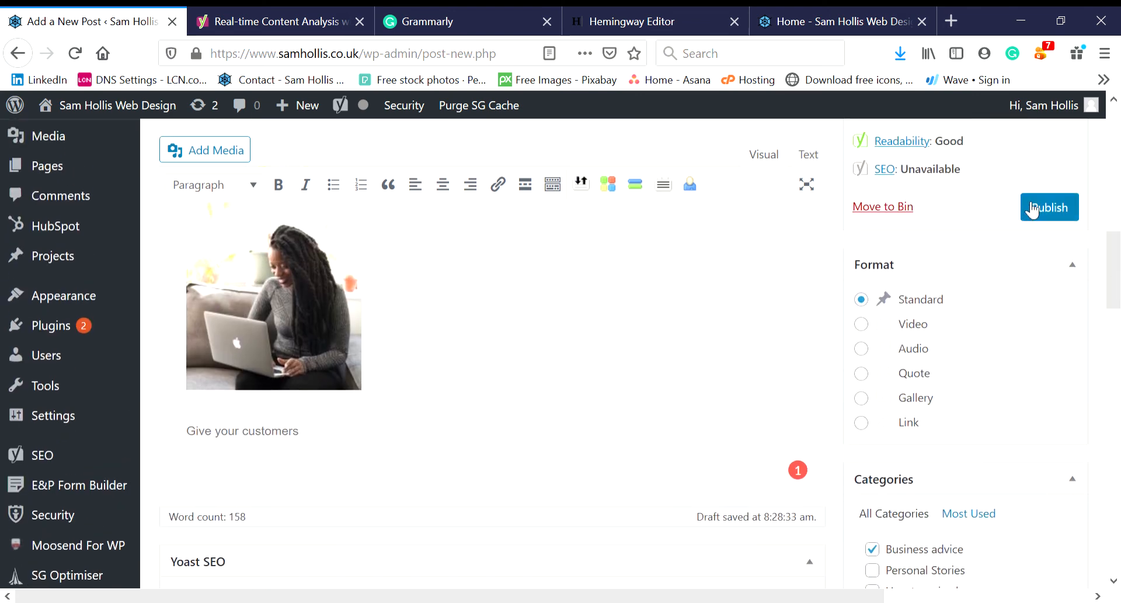
# - Publish the 'My New Blog' post
pyautogui.click(1051, 208)
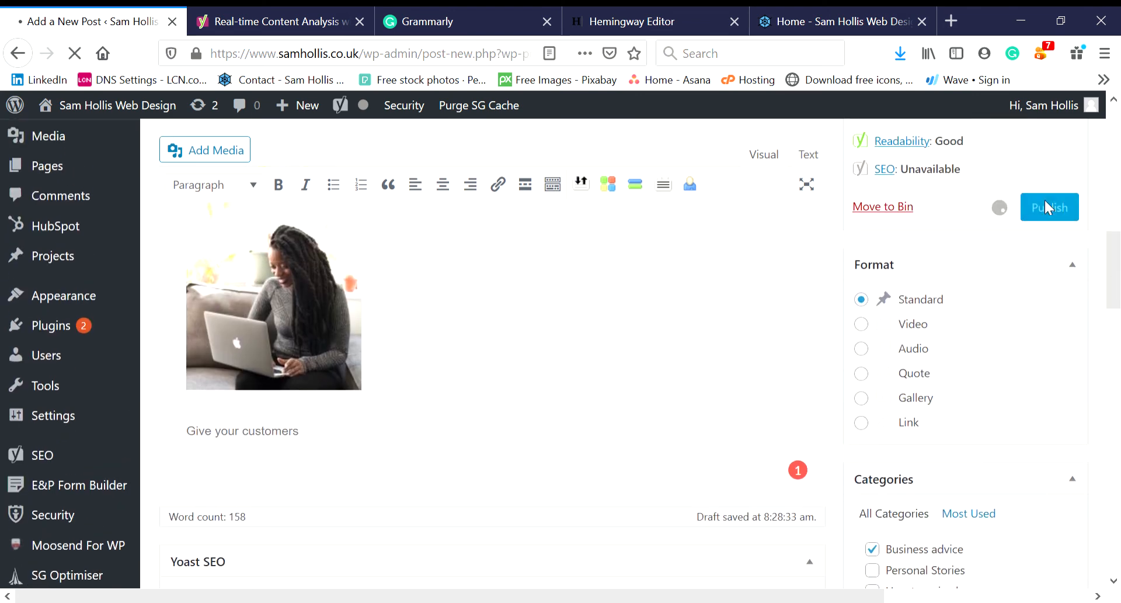